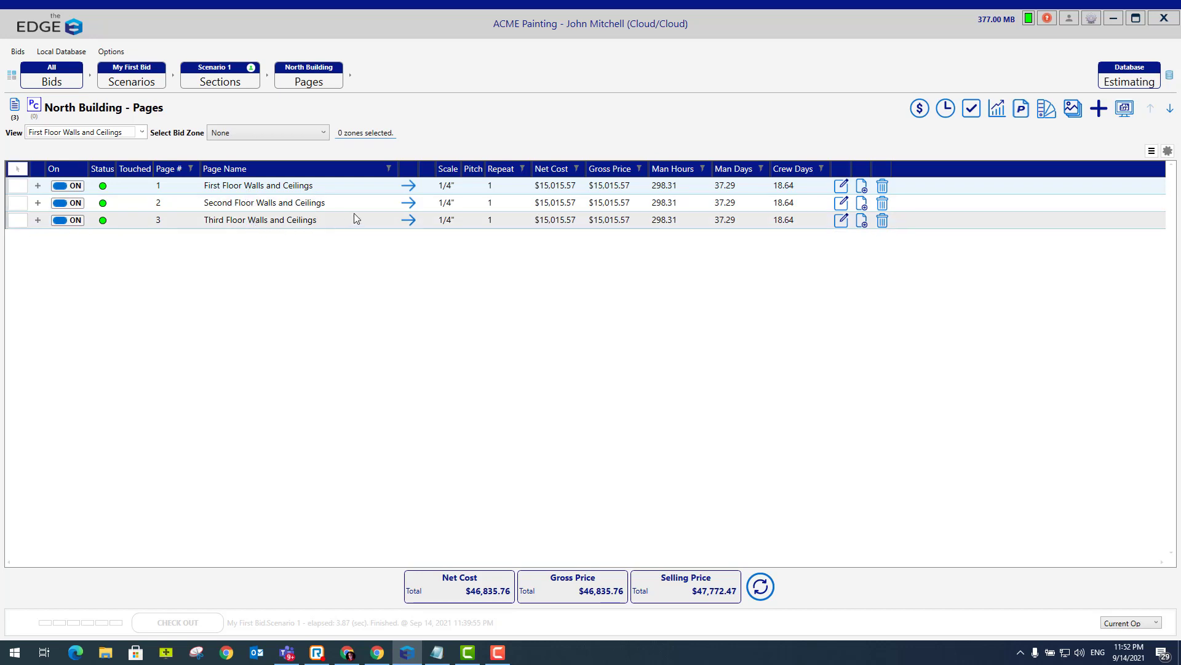
- Open the First Floor Walls and Ceilings page and bring up its takeoff drawing in a maximized window
click(408, 185)
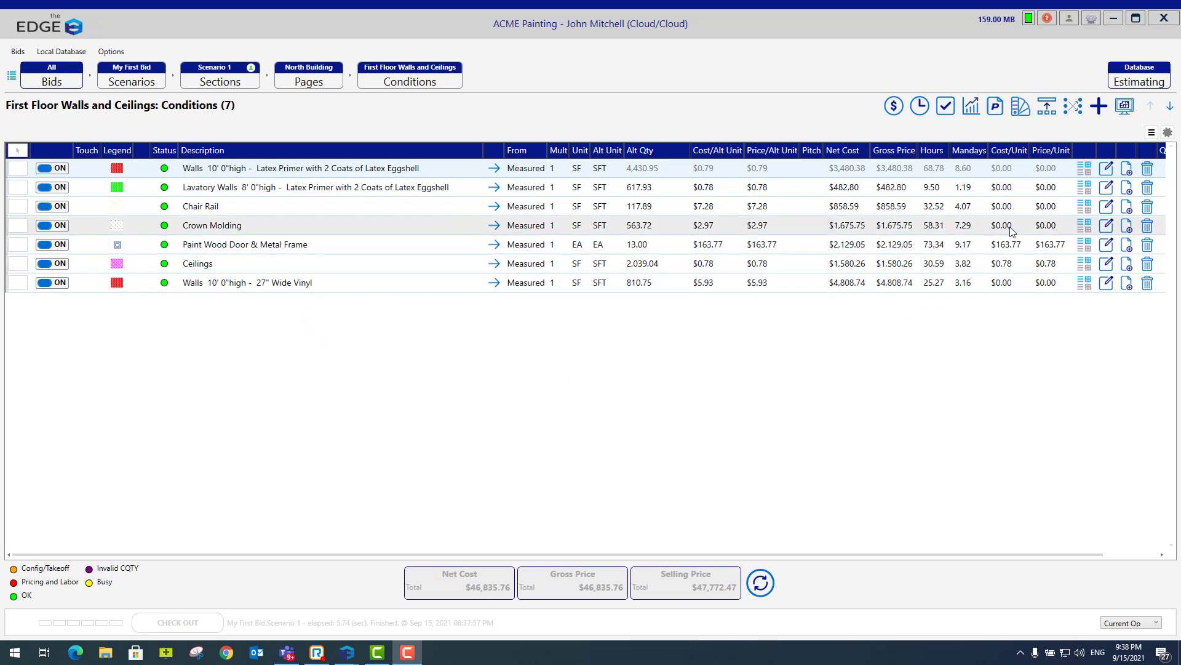
click(1124, 107)
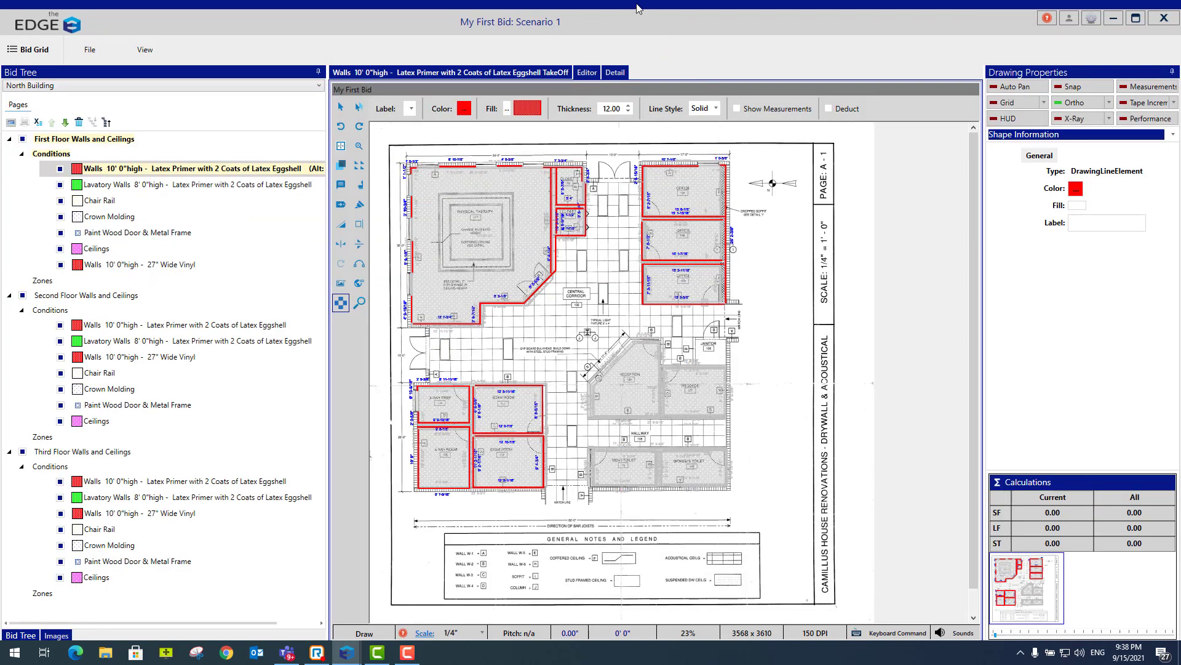
drag(637, 9, 601, 45)
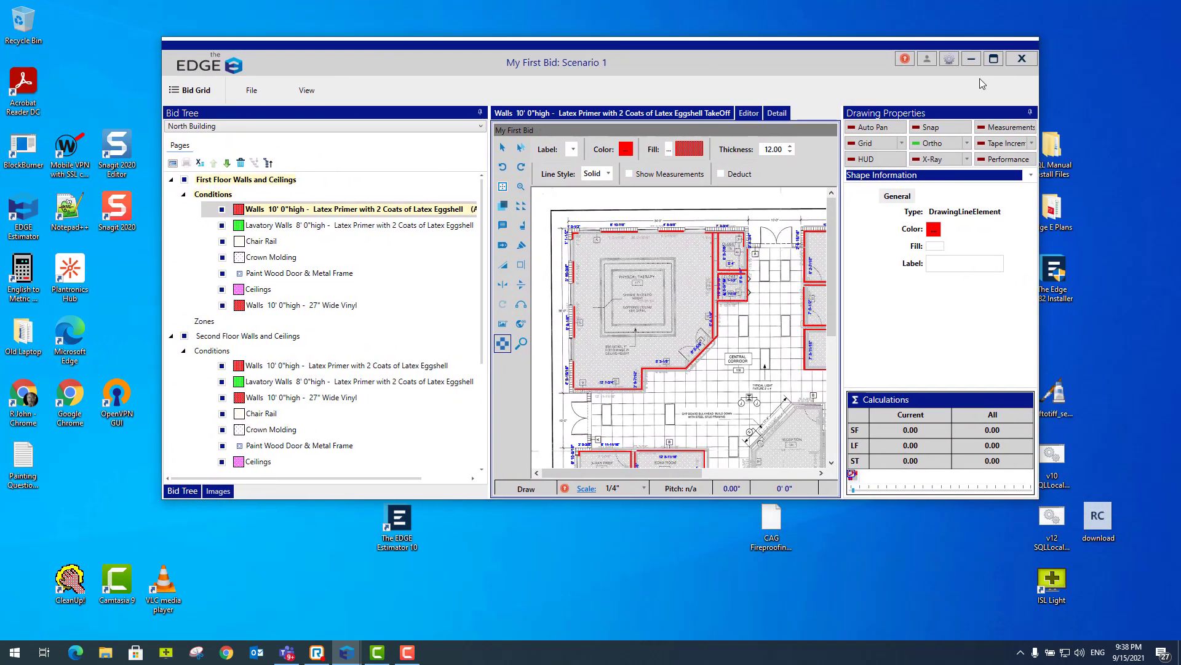
click(994, 61)
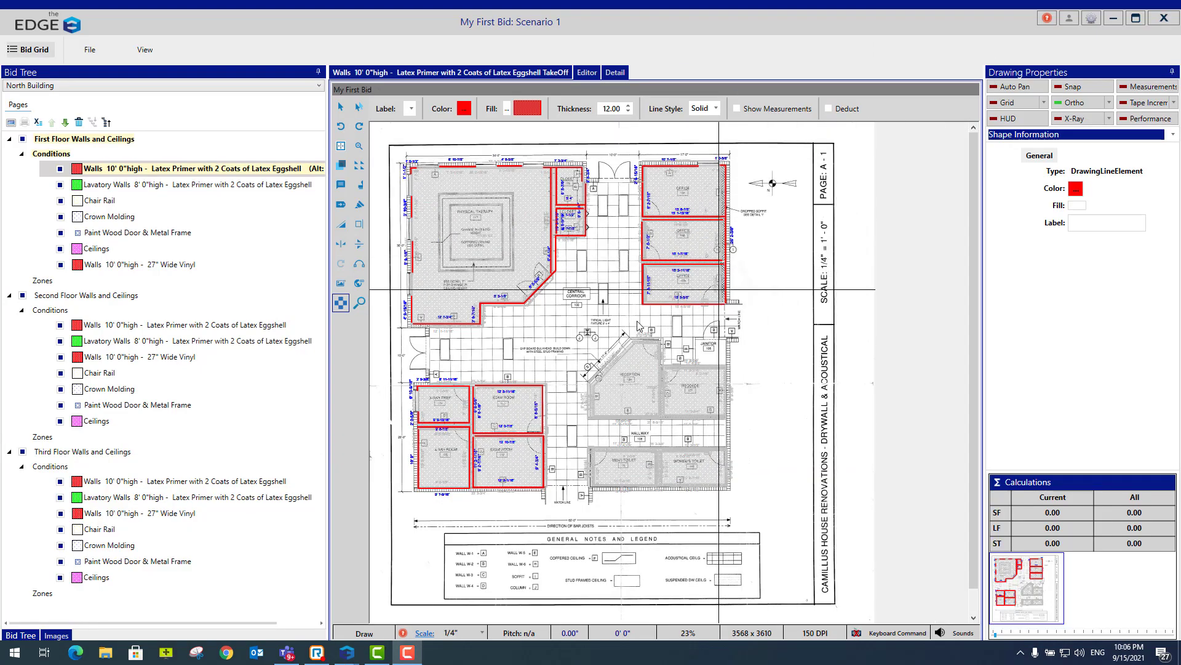
- Trace a run of 10' 0" high Latex Eggshell walls, about 30 ft long, along the corridor side of the Physical Therapy room
click(433, 333)
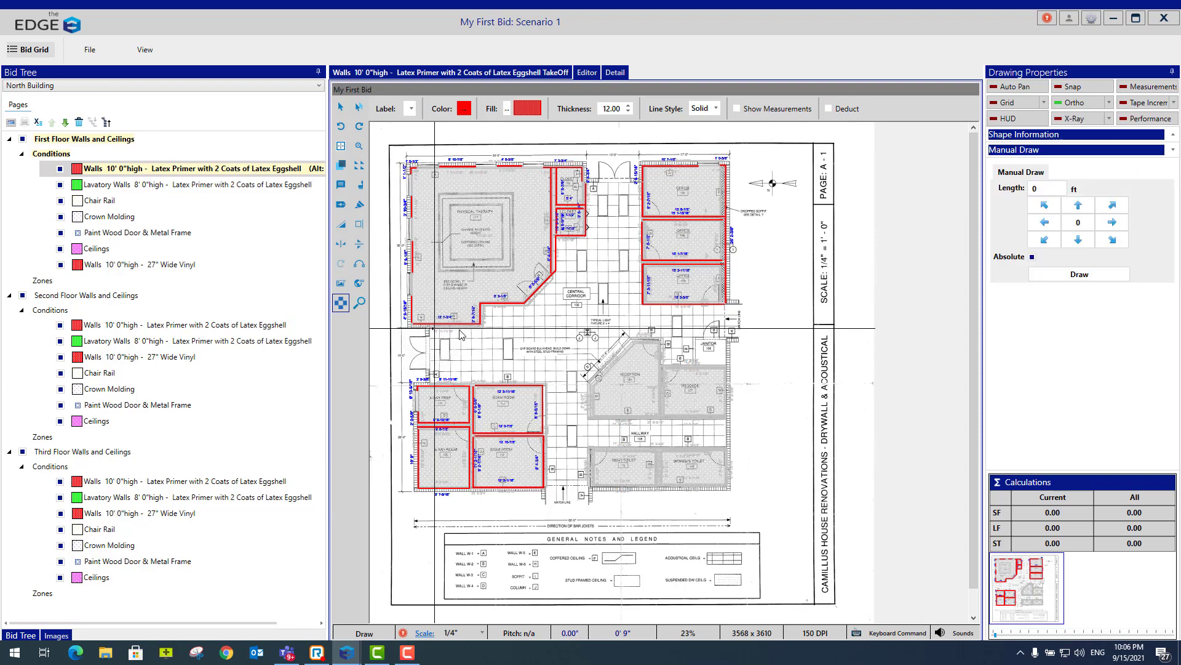
click(486, 329)
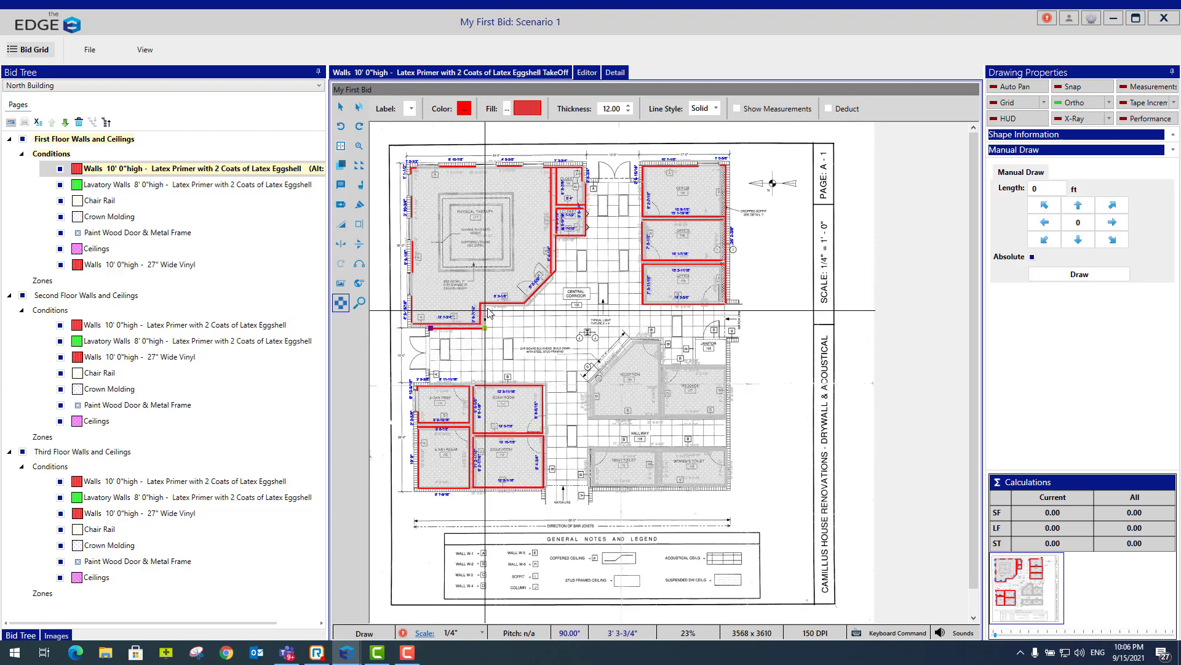
click(486, 307)
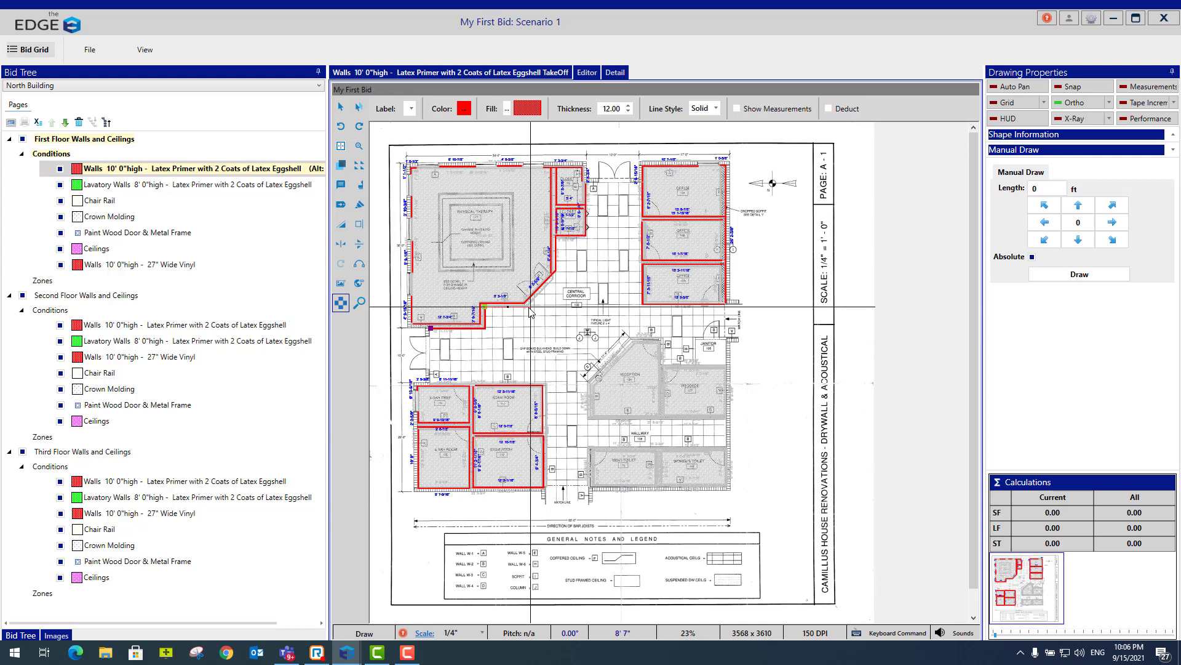
click(528, 306)
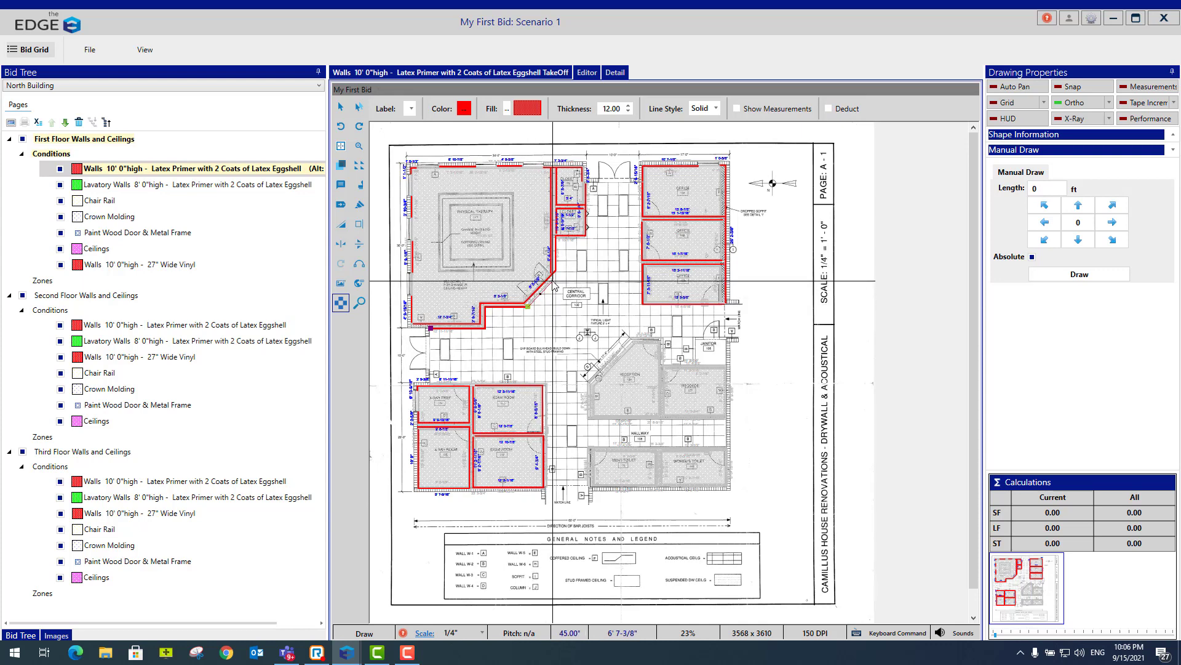
click(552, 281)
double_click(552, 275)
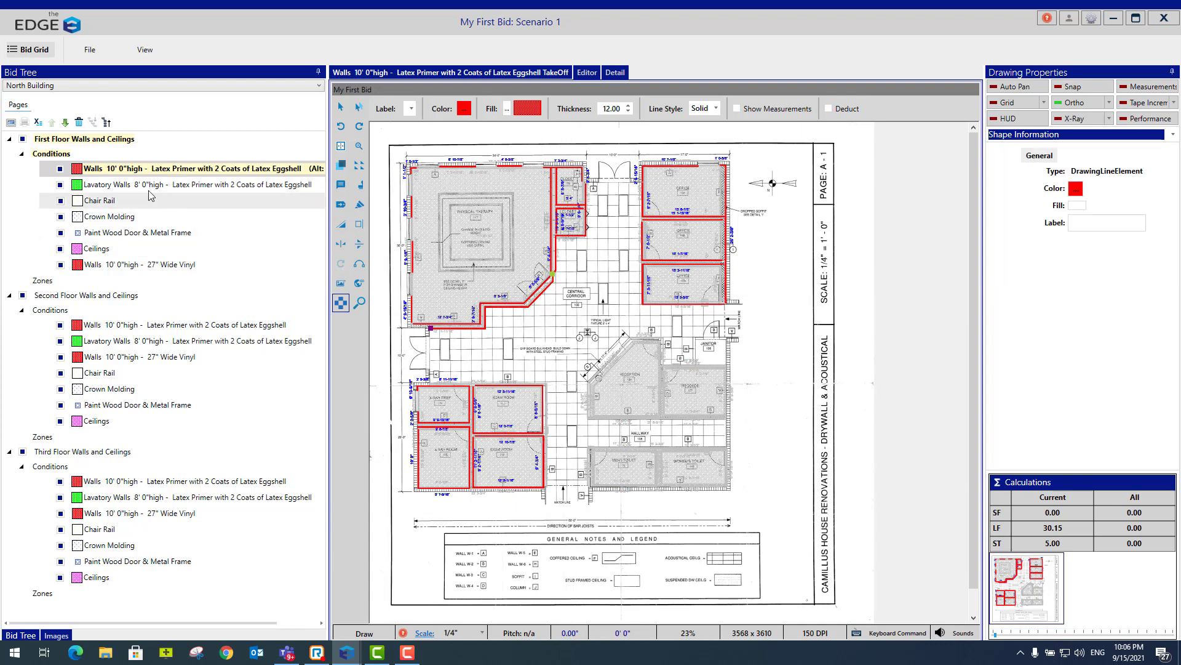
- Return to the bid grid and set the Alkyd Satin Enamel unit price to $32.50 in the material pricing
click(27, 49)
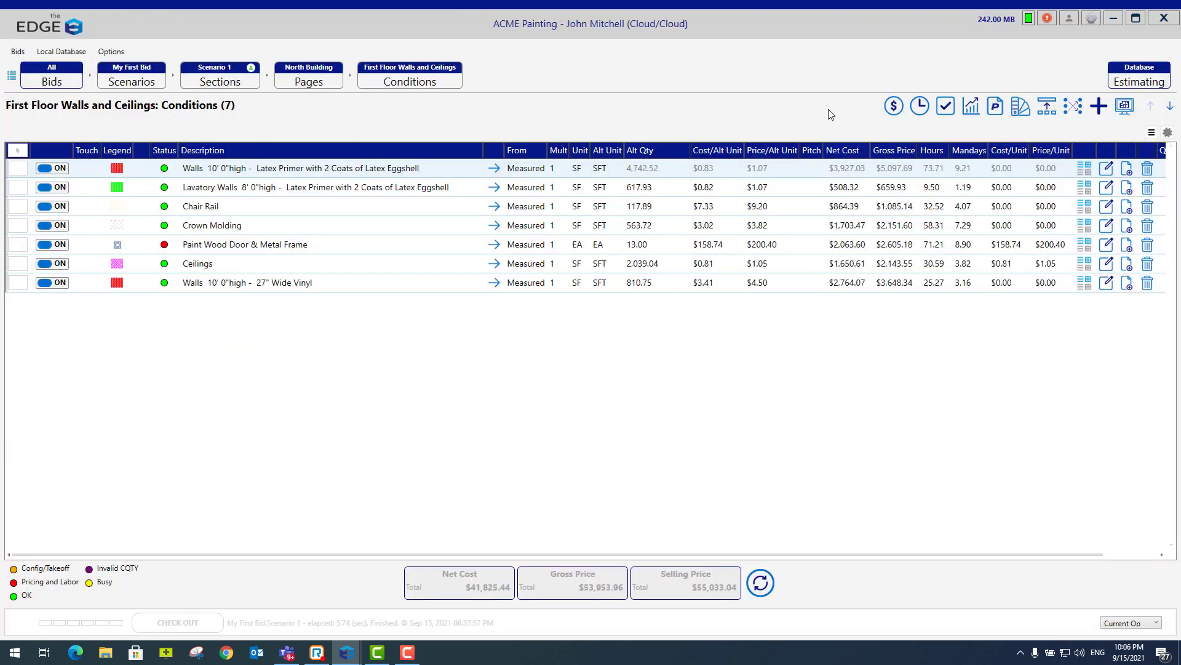
click(894, 109)
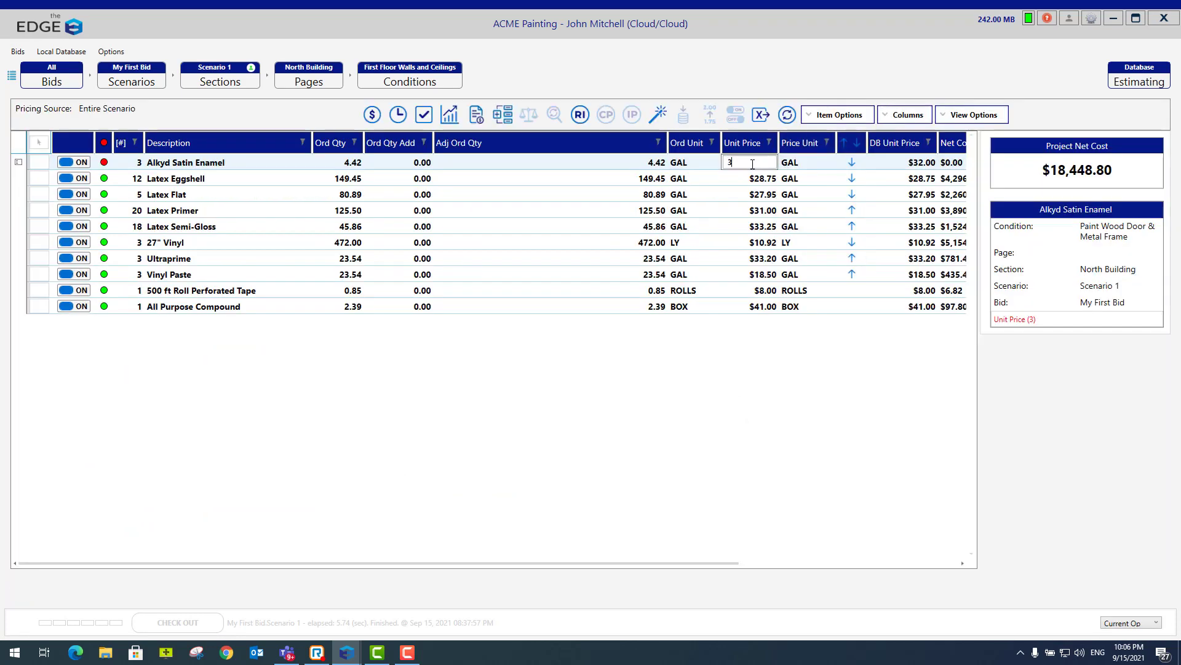
text(32.50)
key(Return)
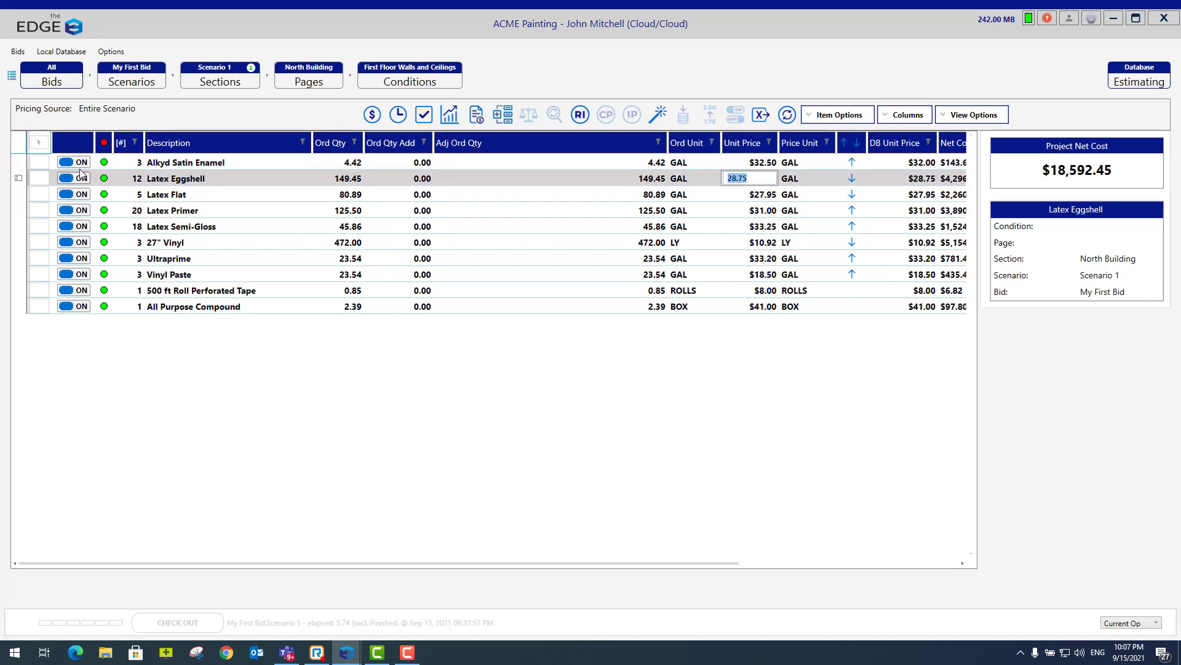
- Send the Price field of all material items to the database
click(39, 143)
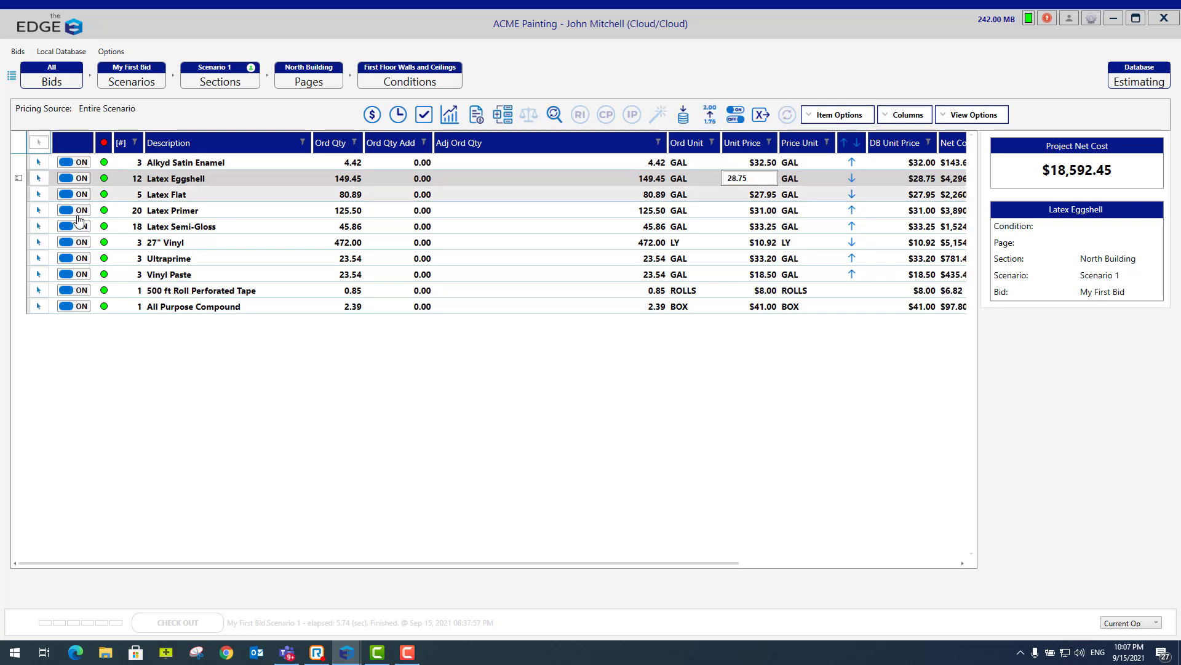
click(683, 114)
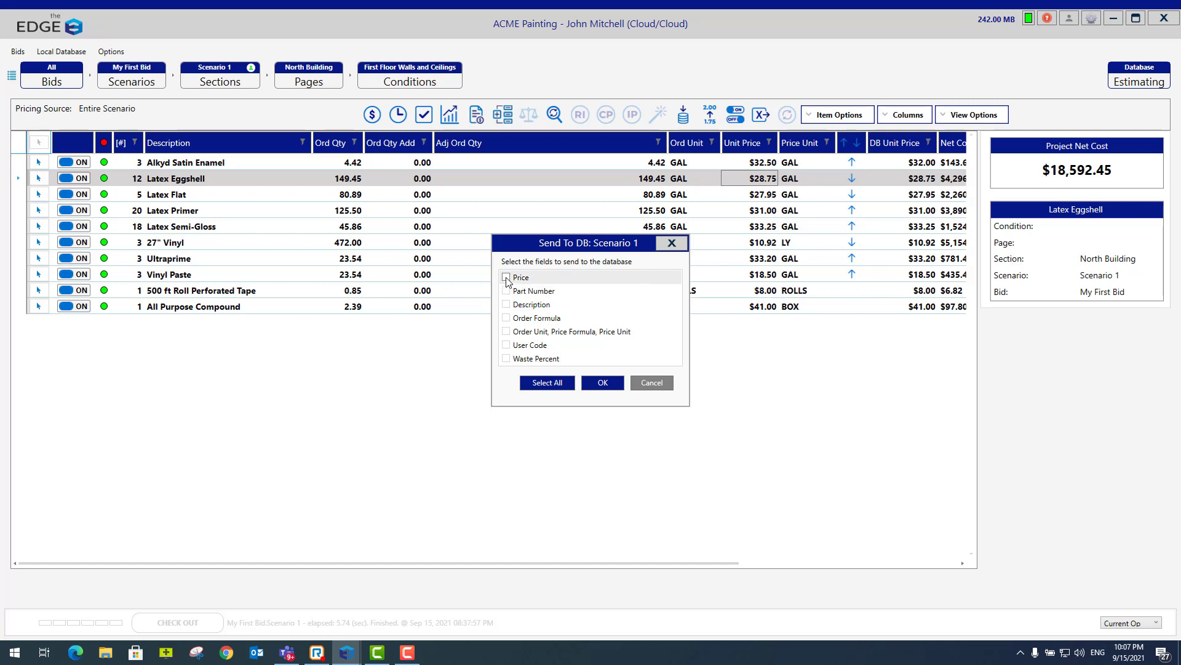
click(603, 384)
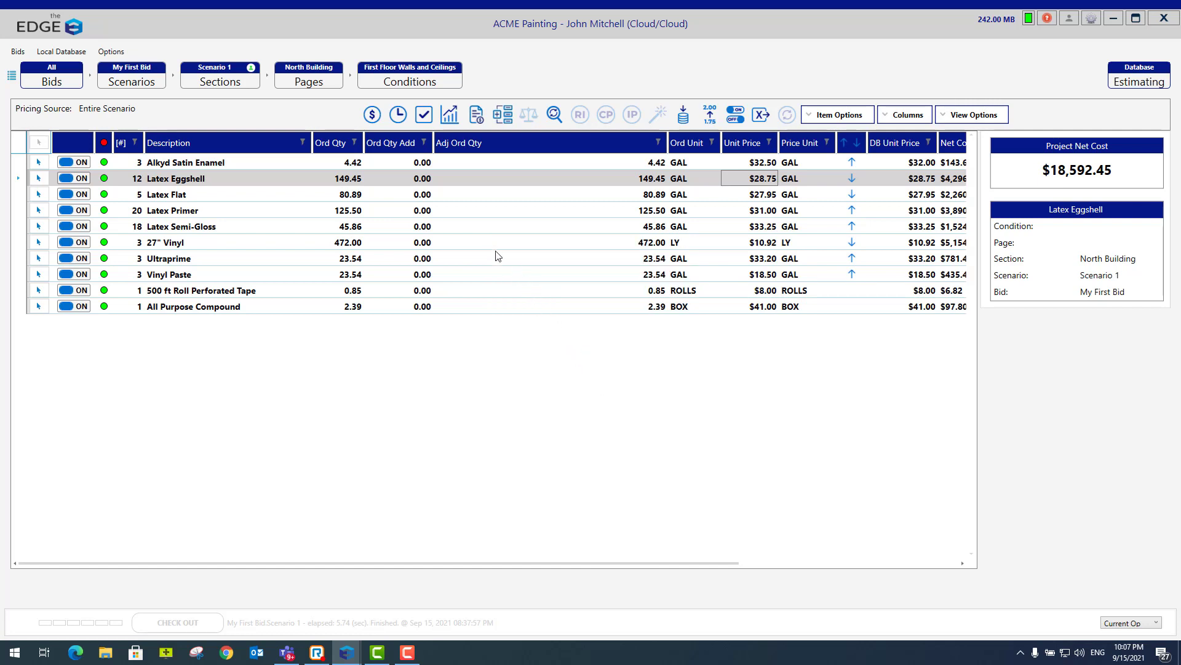
- Set the labor production rate for Brush 2C Alkyd Satin Enamel on 4" Met Frame to 31.50 EU/Hr
click(398, 115)
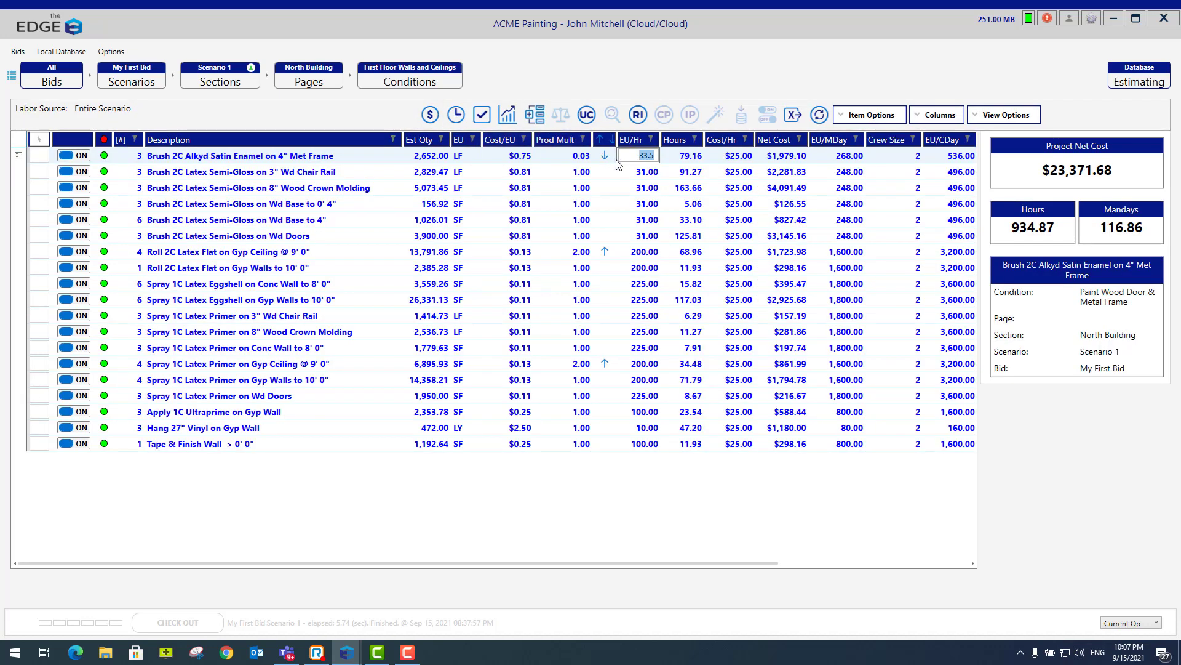
text(31.50)
key(Return)
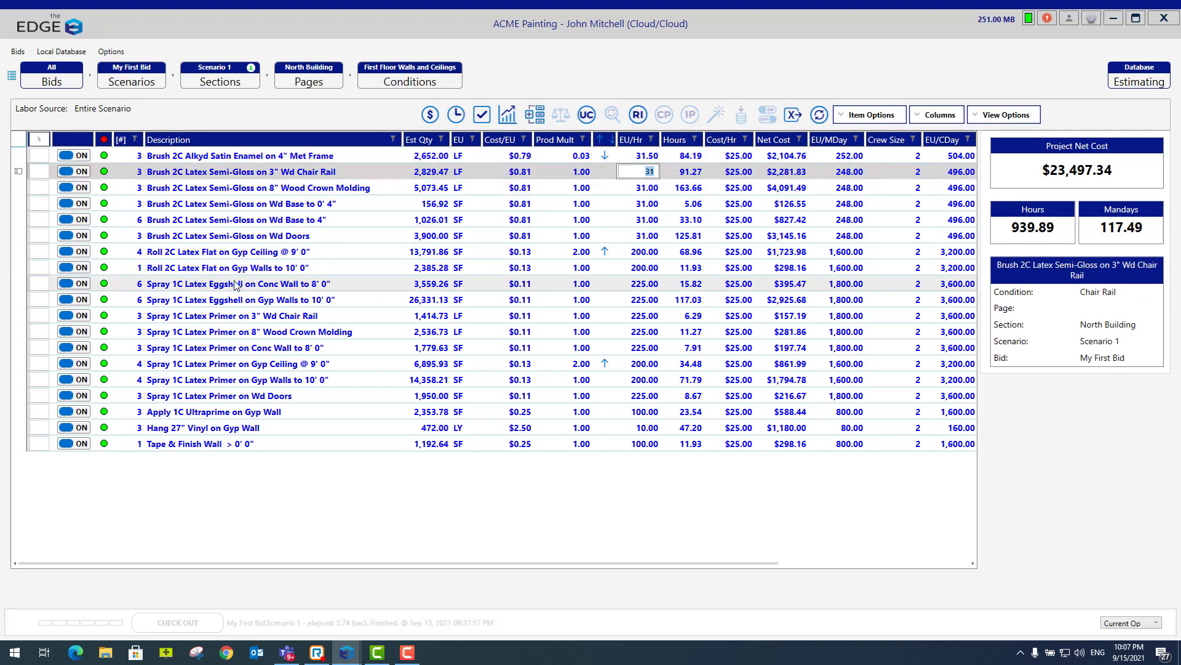
- Send the Production Rate field of all labor items to the database
click(39, 143)
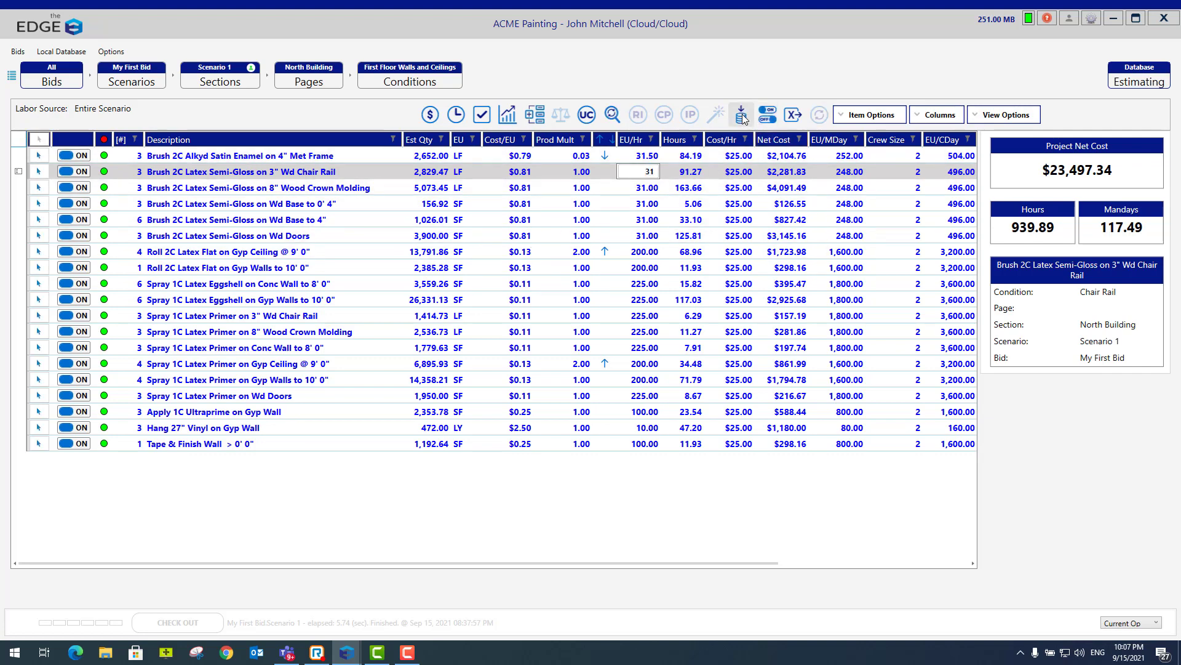
click(742, 114)
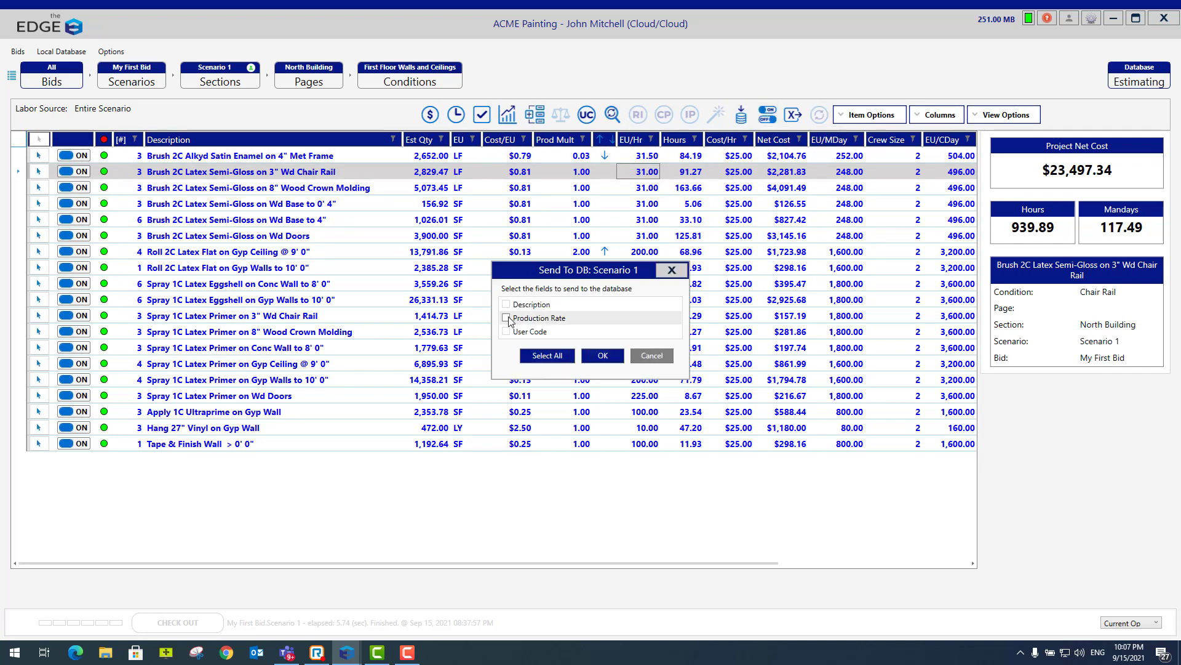
click(516, 317)
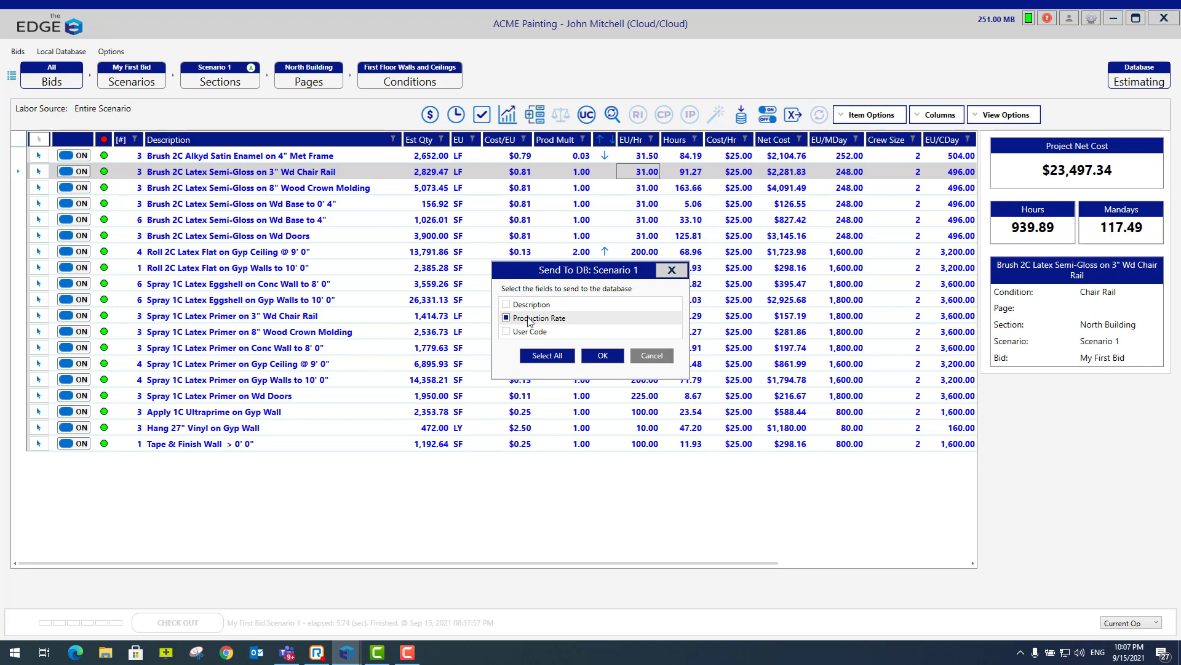
click(601, 356)
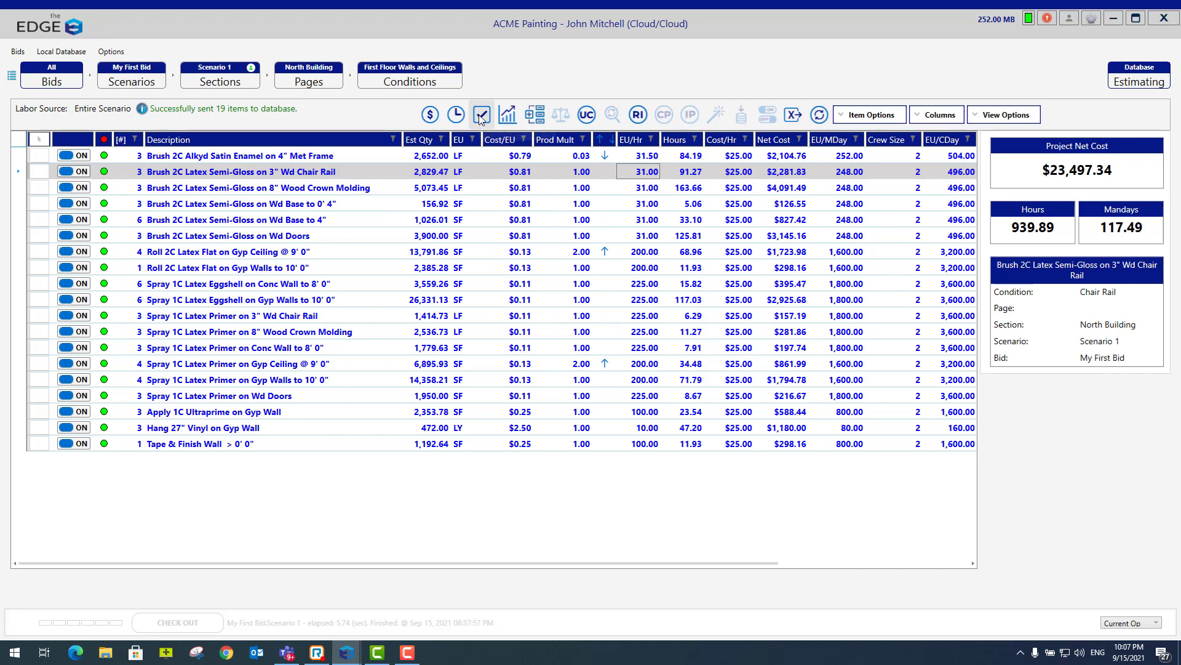
- Set the Material tax class's Tax markup to 8 percent in the bid's closing summary and save the Painting markups
click(480, 116)
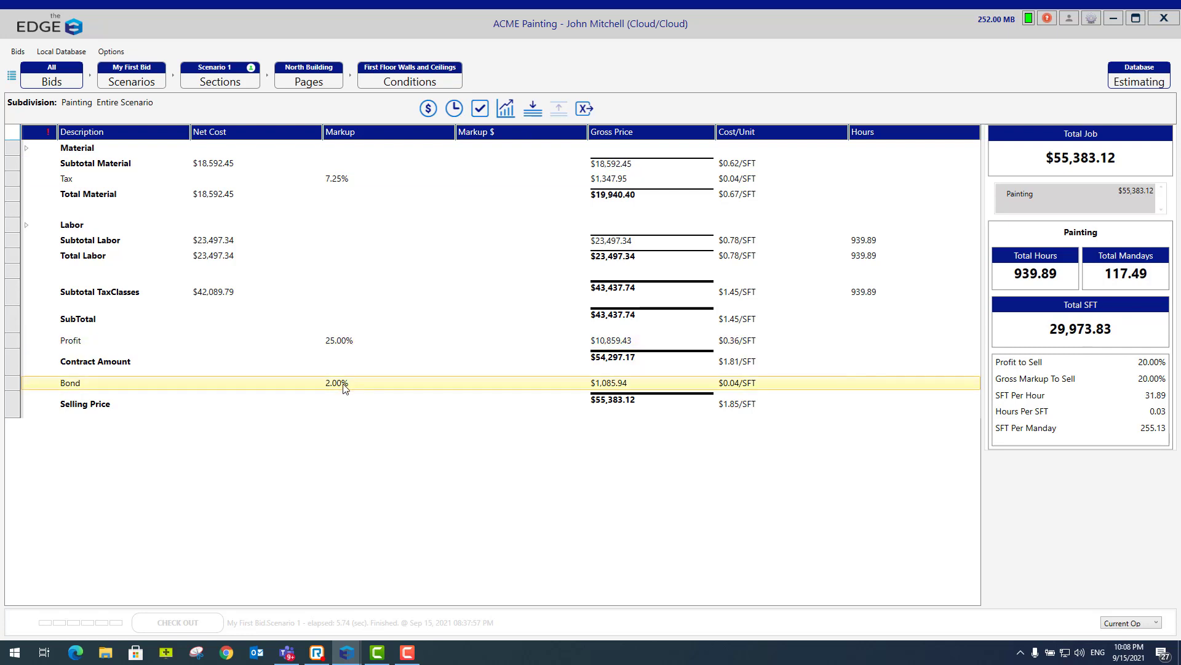
double_click(341, 179)
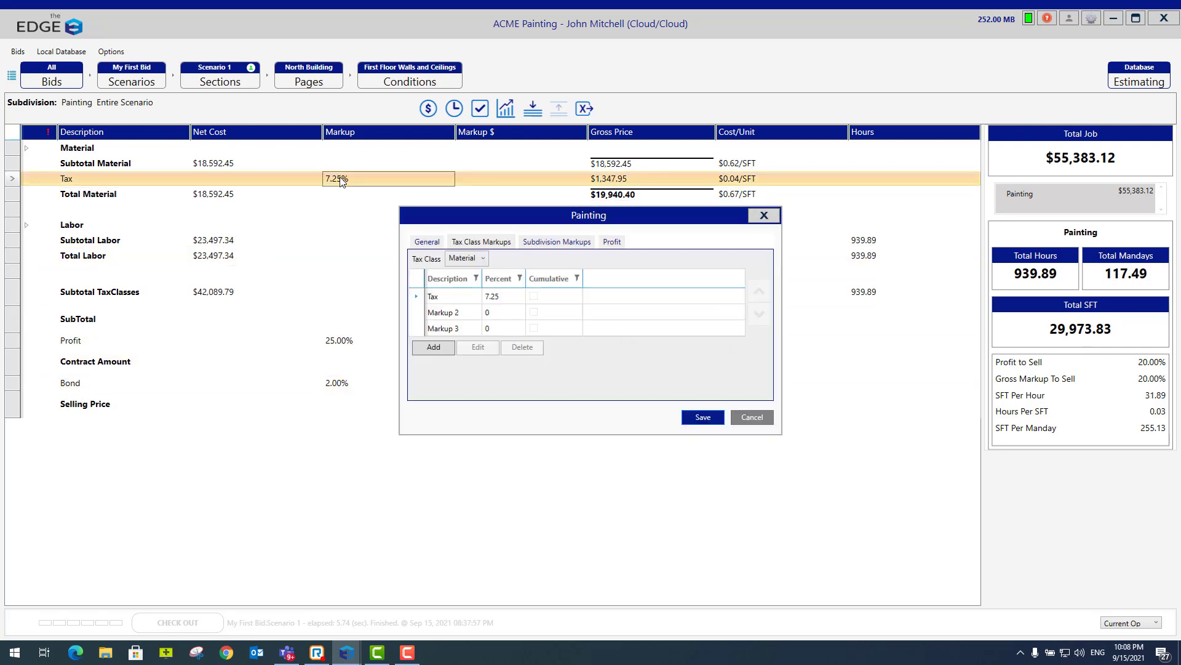
double_click(500, 298)
double_click(585, 316)
text(8)
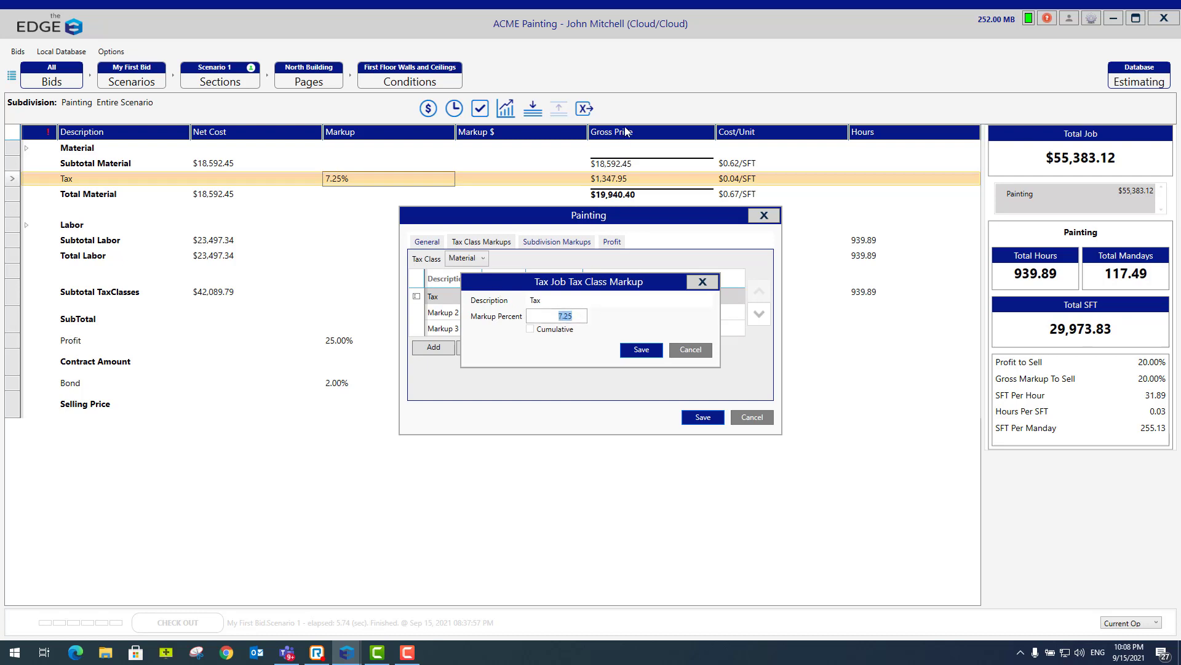
key(Return)
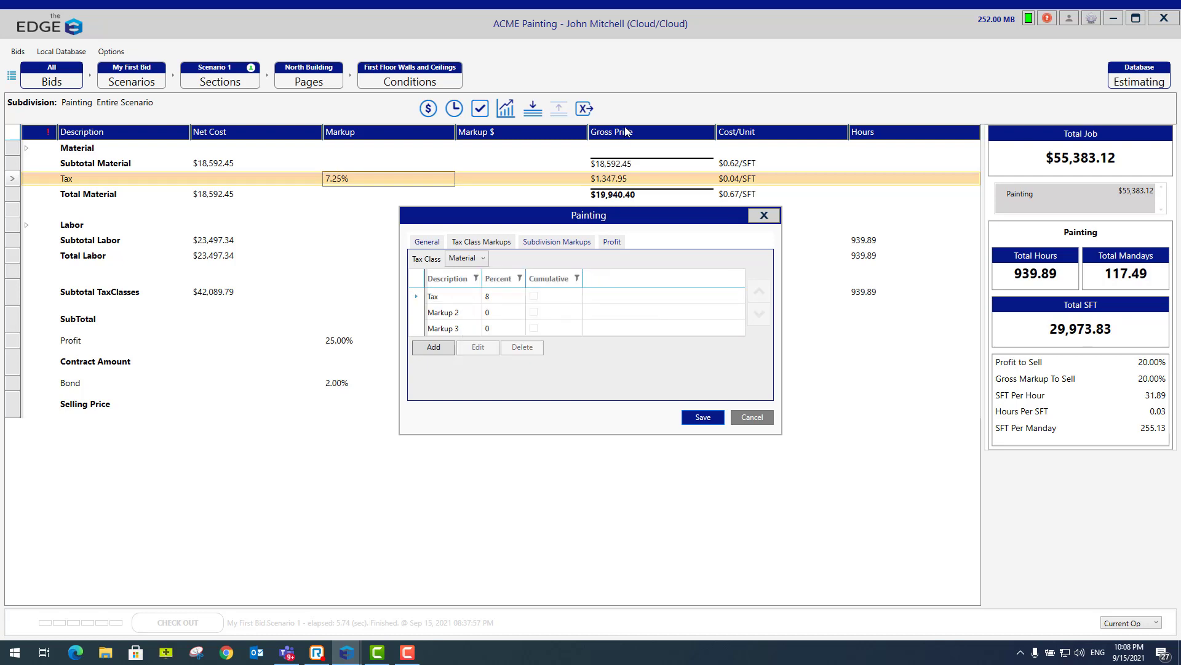
click(703, 417)
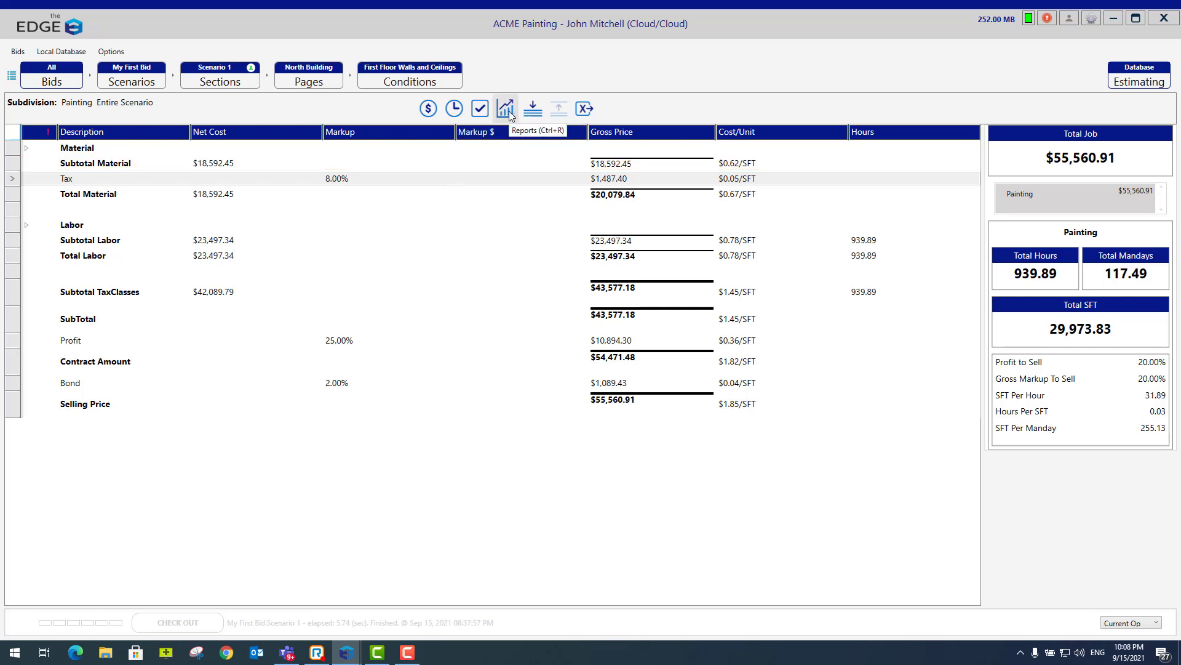
- Run the Paint Room by Room Schedule report and review each condition's drawing, paint quantities and hours
click(509, 115)
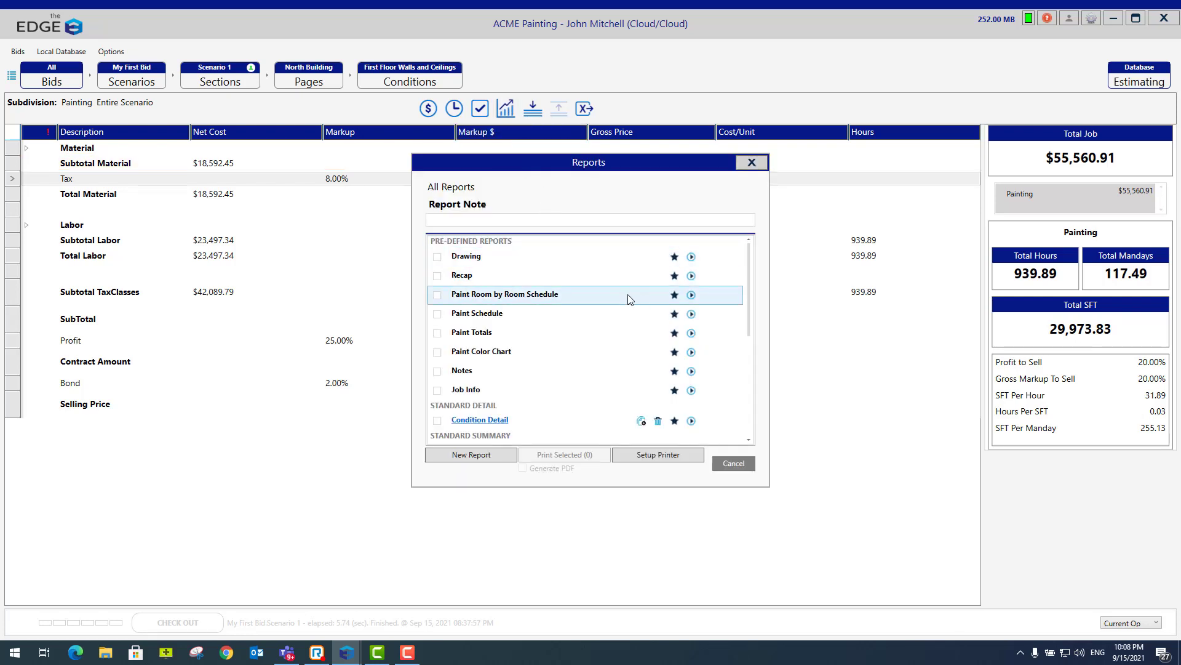
click(691, 296)
click(607, 378)
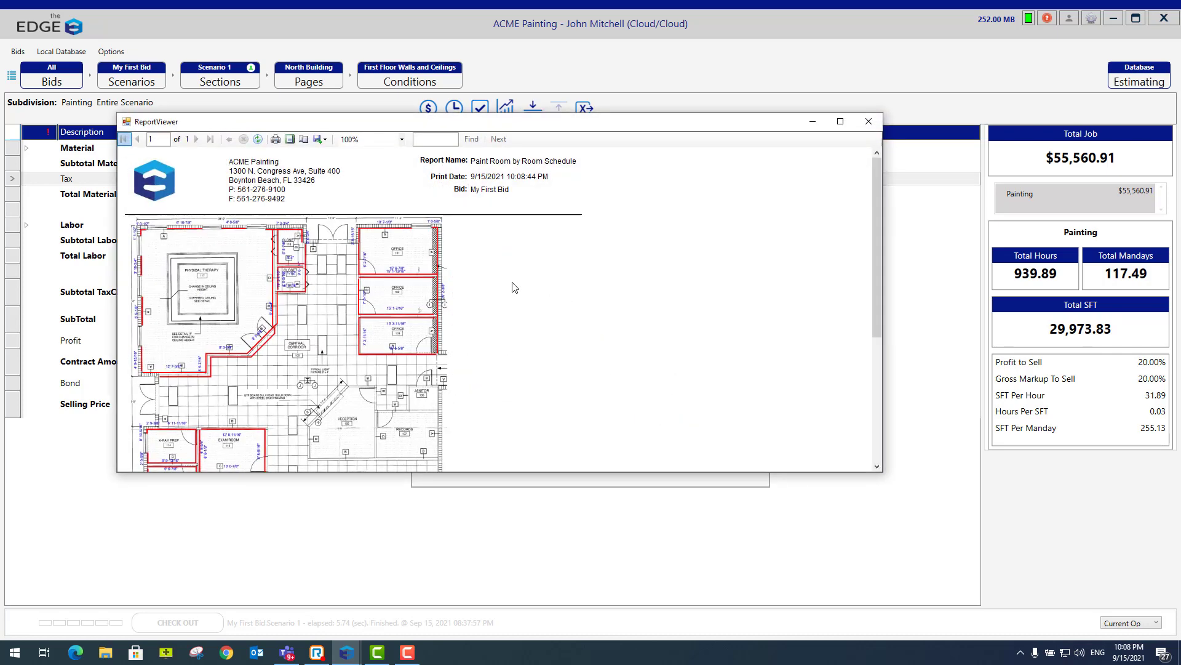
scroll(514, 287, down, 4)
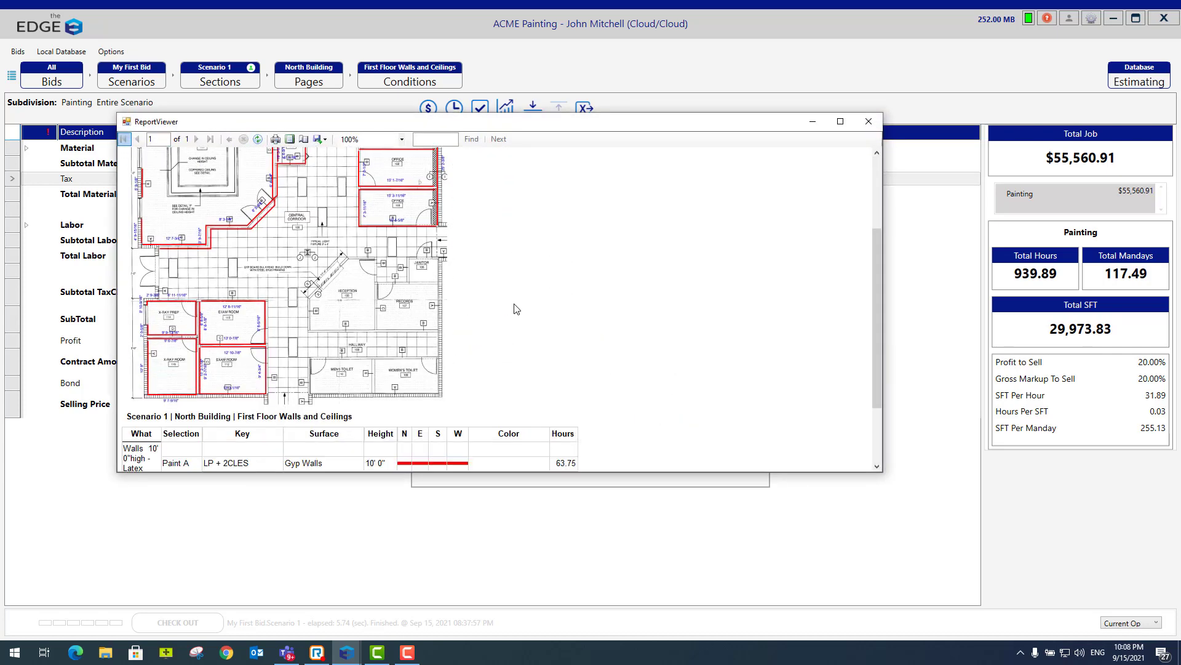
scroll(516, 309, down, 2)
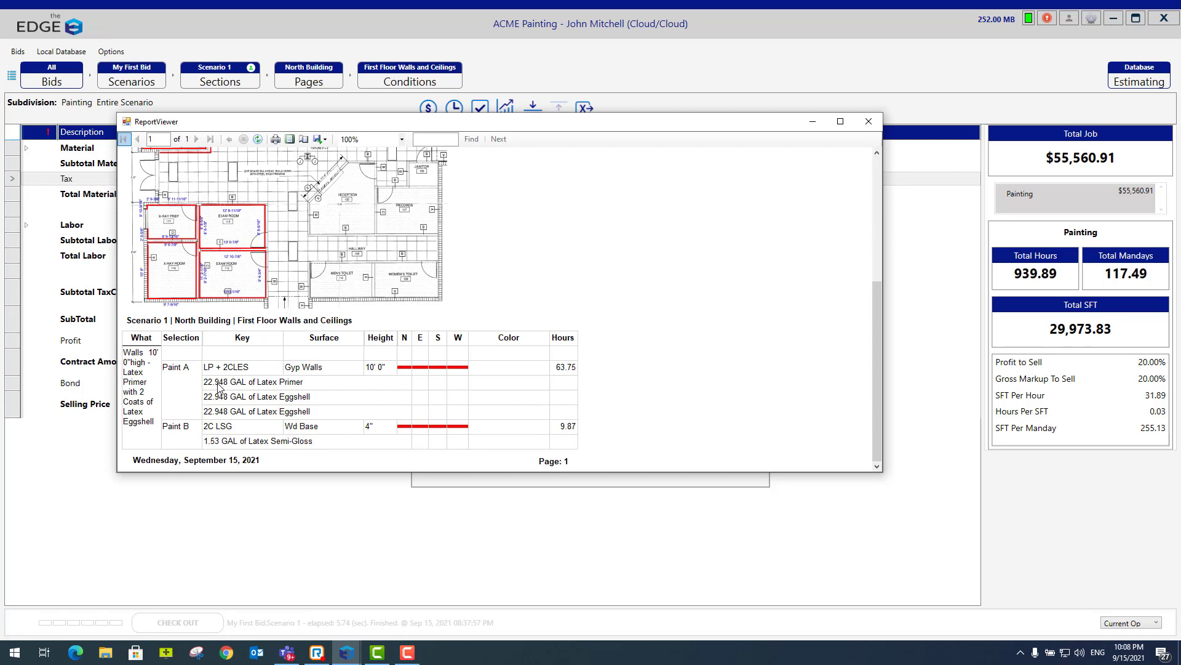
click(874, 123)
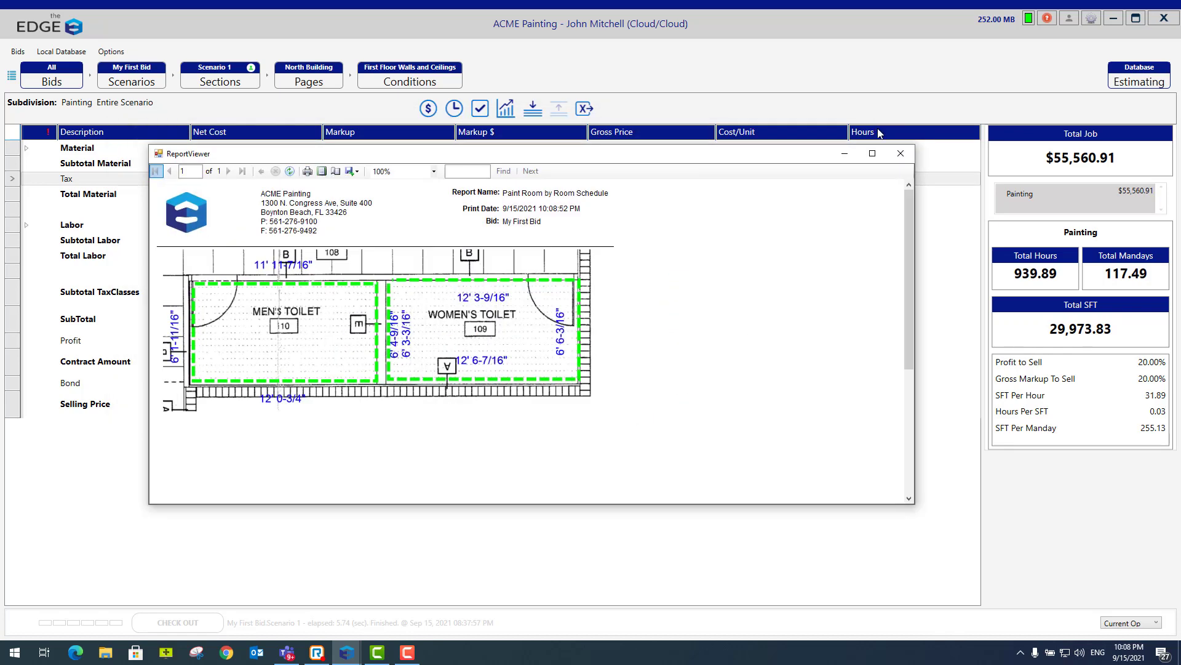
drag(907, 224, 910, 358)
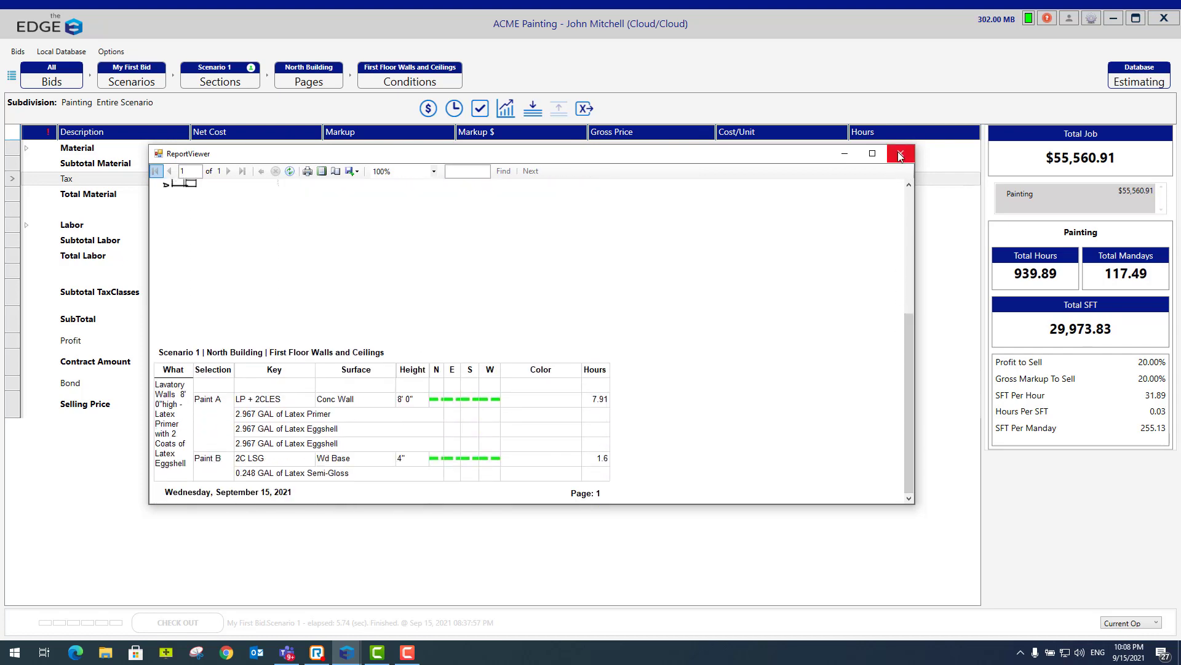
click(900, 154)
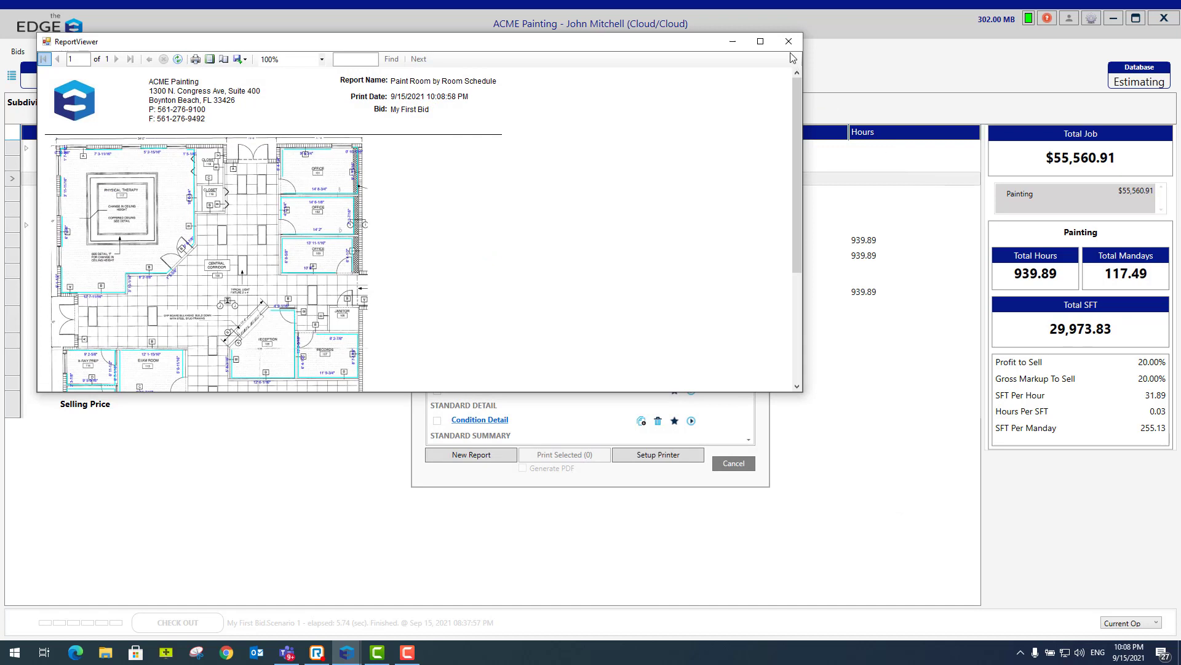
drag(796, 101, 798, 254)
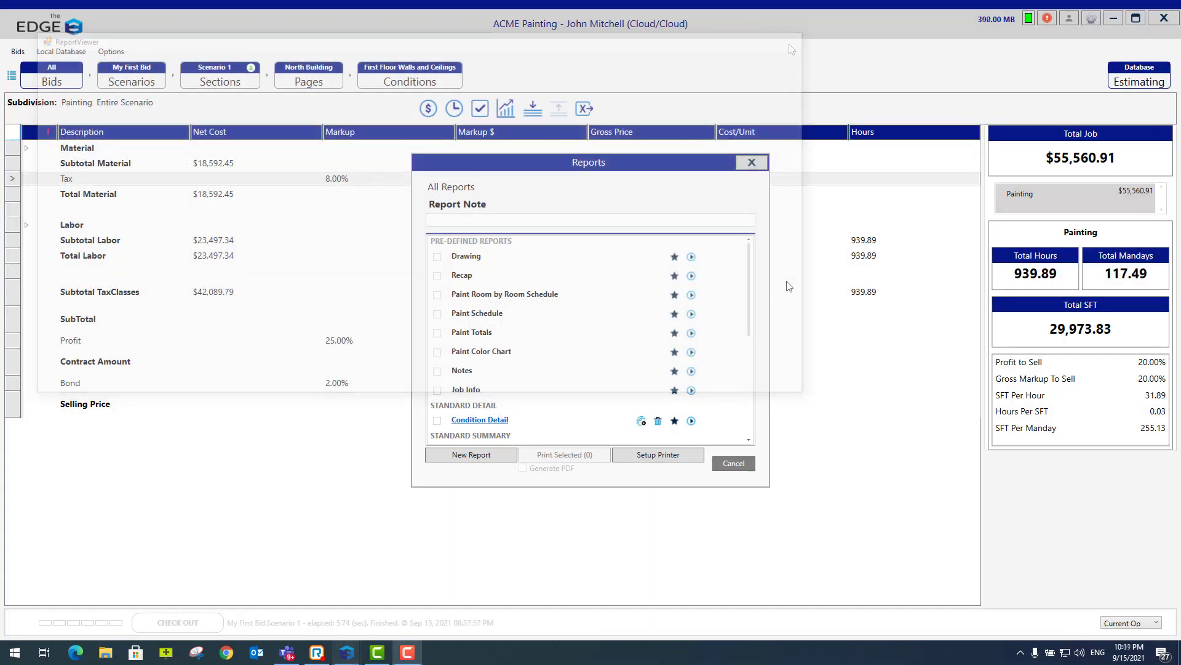
- Run the Paint Totals report for the scenario
click(690, 334)
click(609, 376)
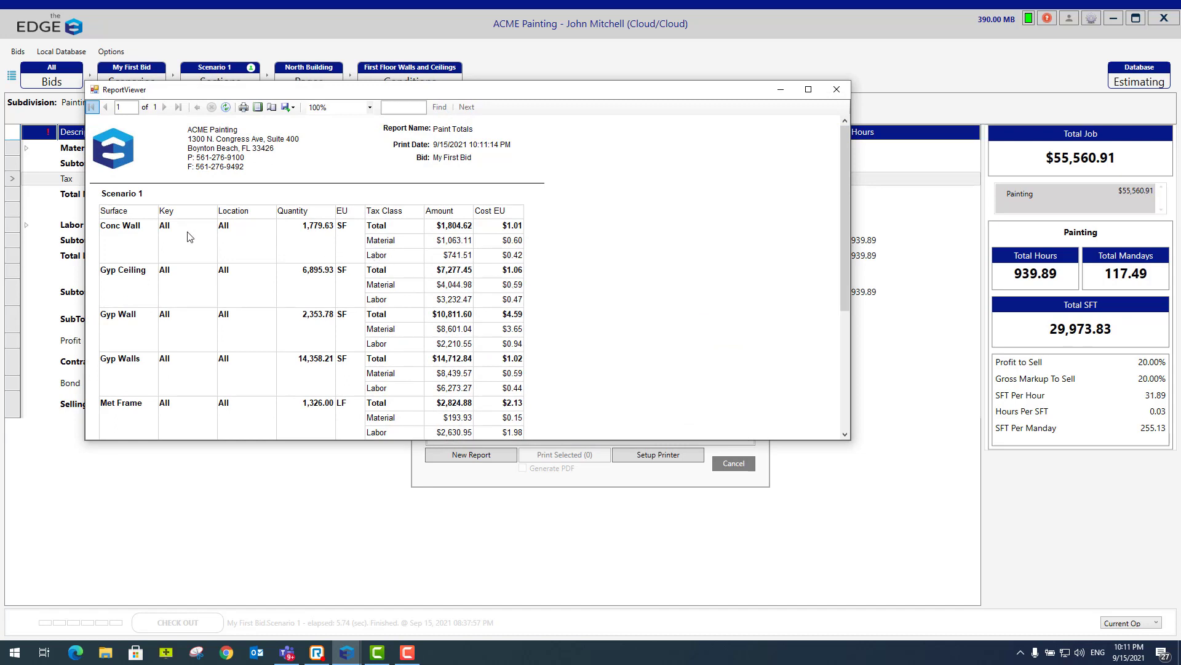
- Review the Paint Totals report through its last surface, and look through the full list of available reports
drag(845, 212, 860, 348)
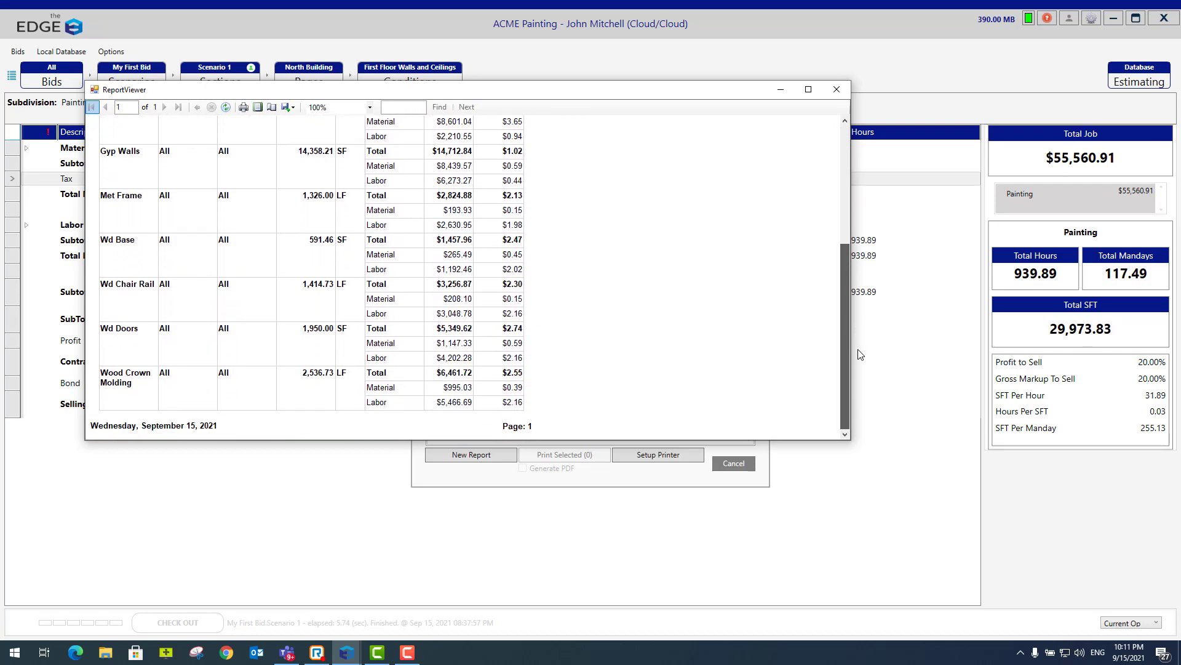
click(837, 90)
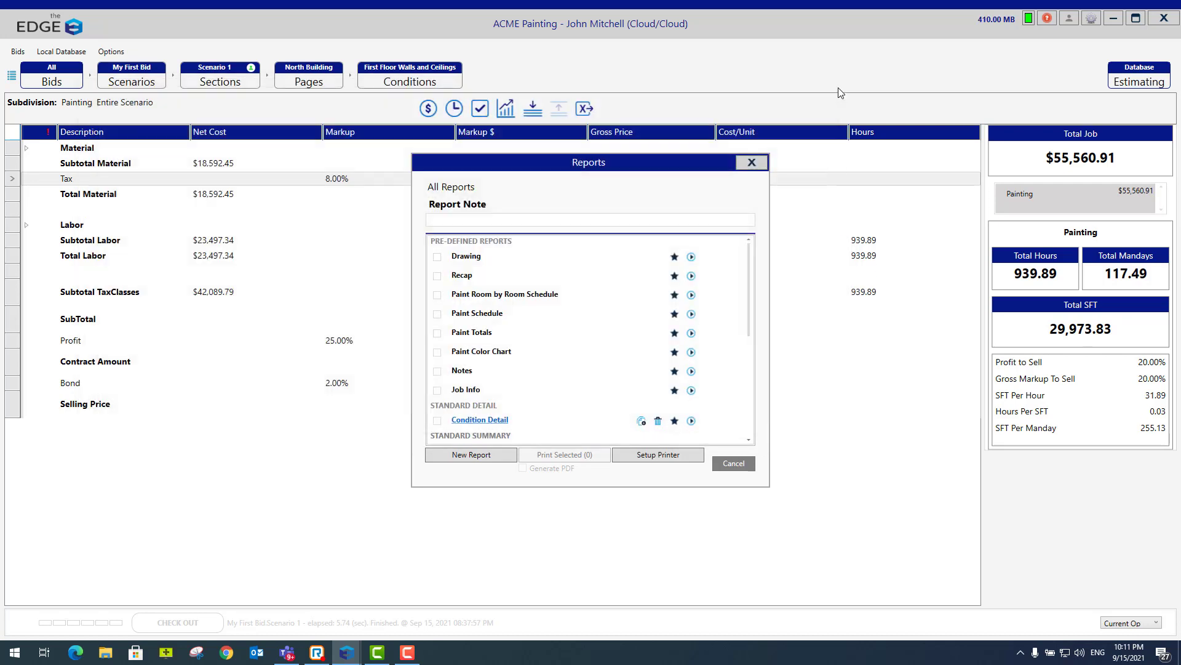
drag(752, 295, 752, 358)
drag(752, 384, 751, 422)
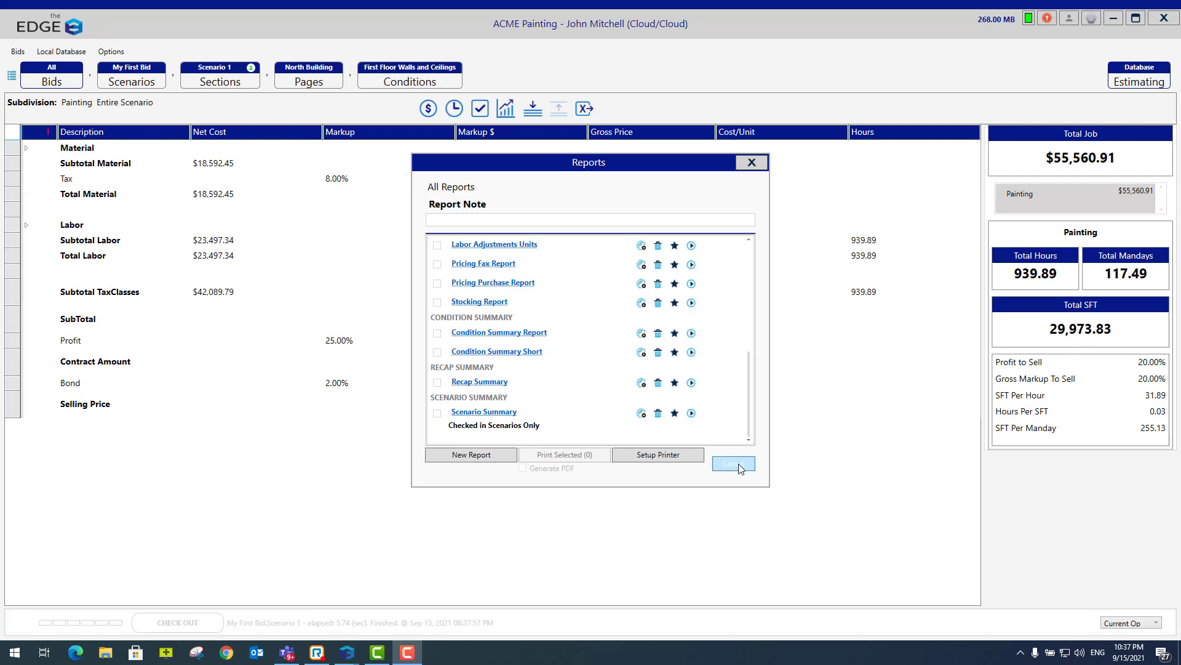
click(734, 463)
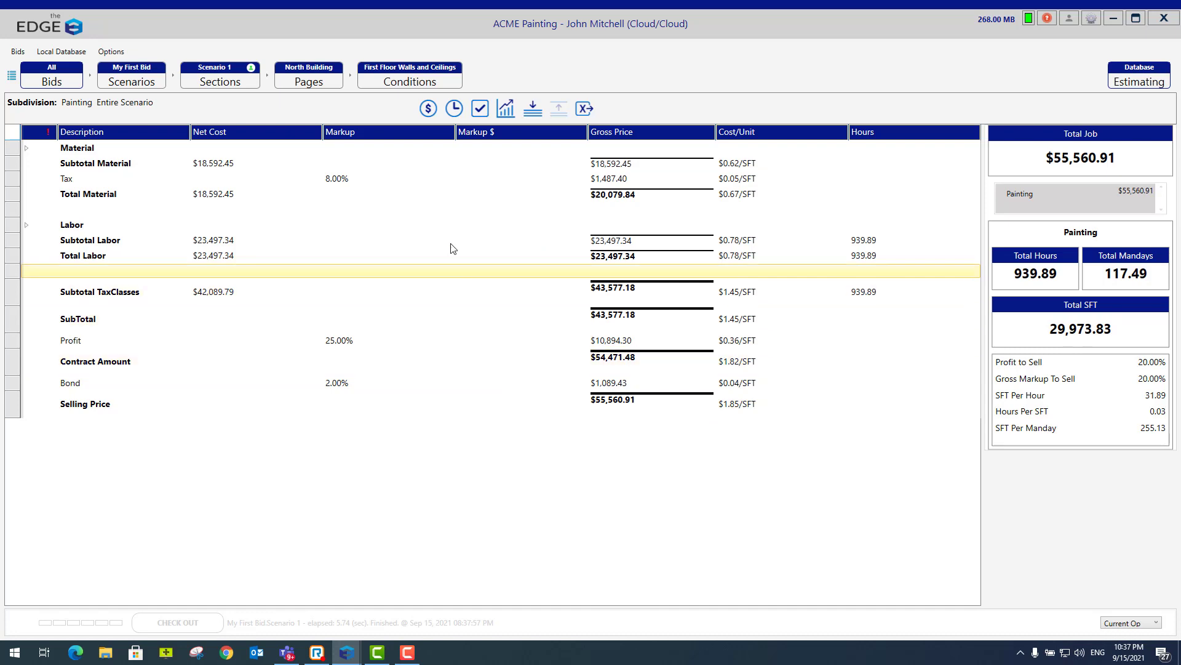
- Mark only the First Floor Walls and Ceilings page of North Building and review its material pricing, labor, closing summary and available reports
click(399, 84)
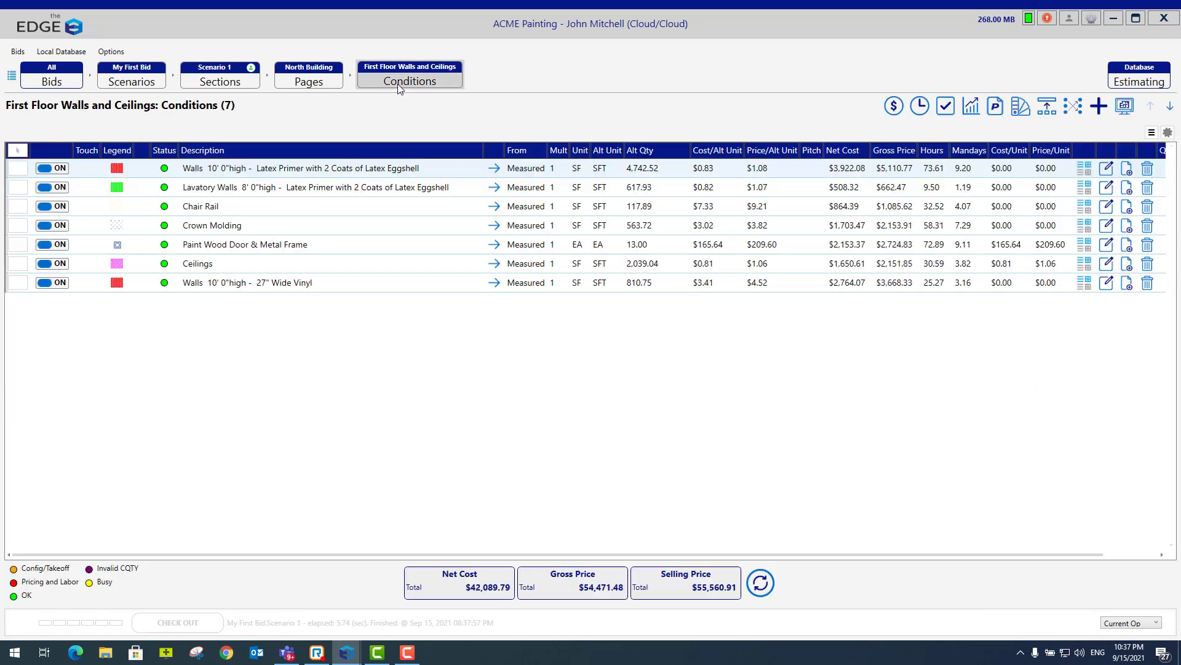
click(321, 86)
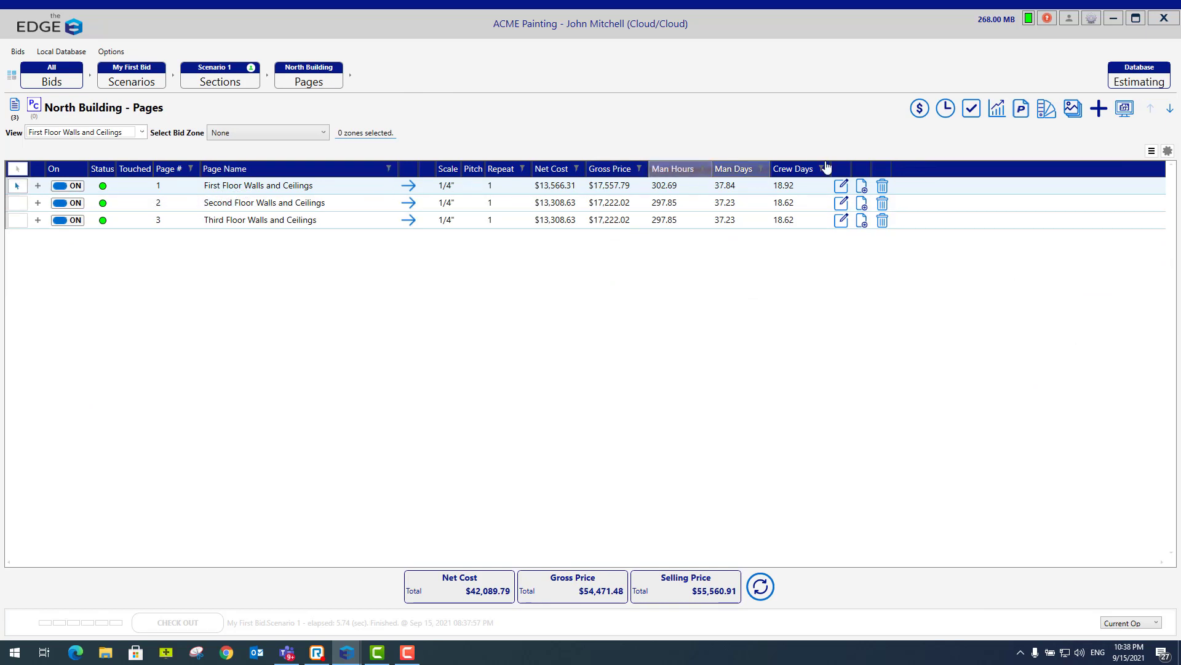
click(920, 109)
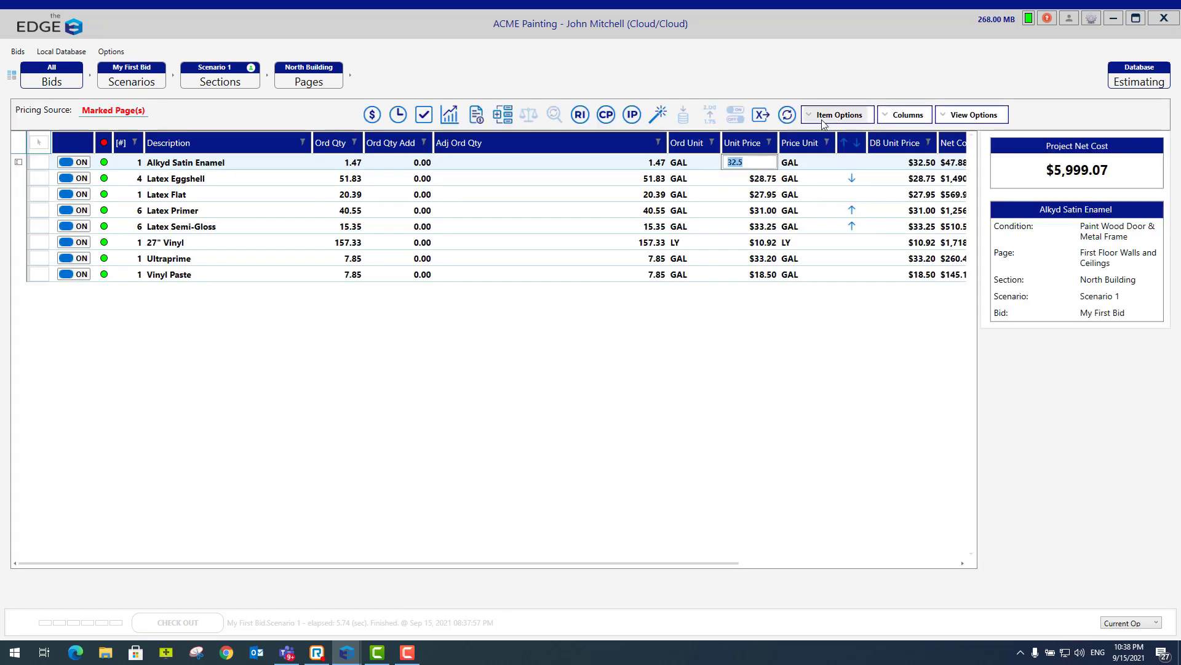
click(401, 125)
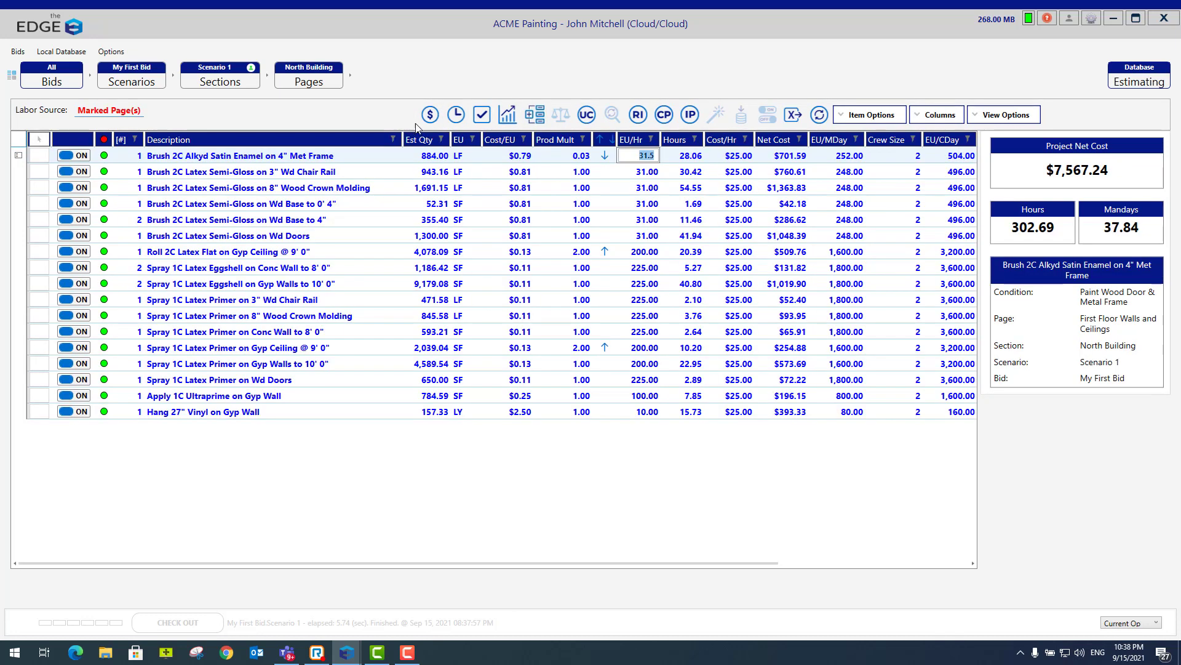
click(486, 119)
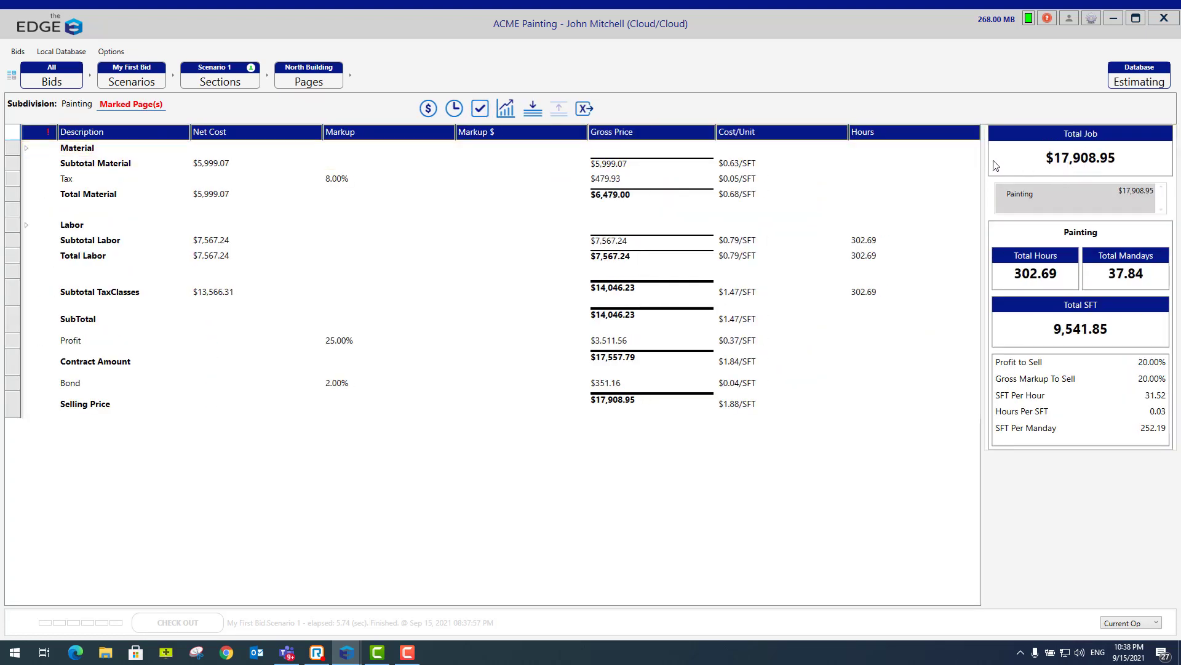
click(507, 116)
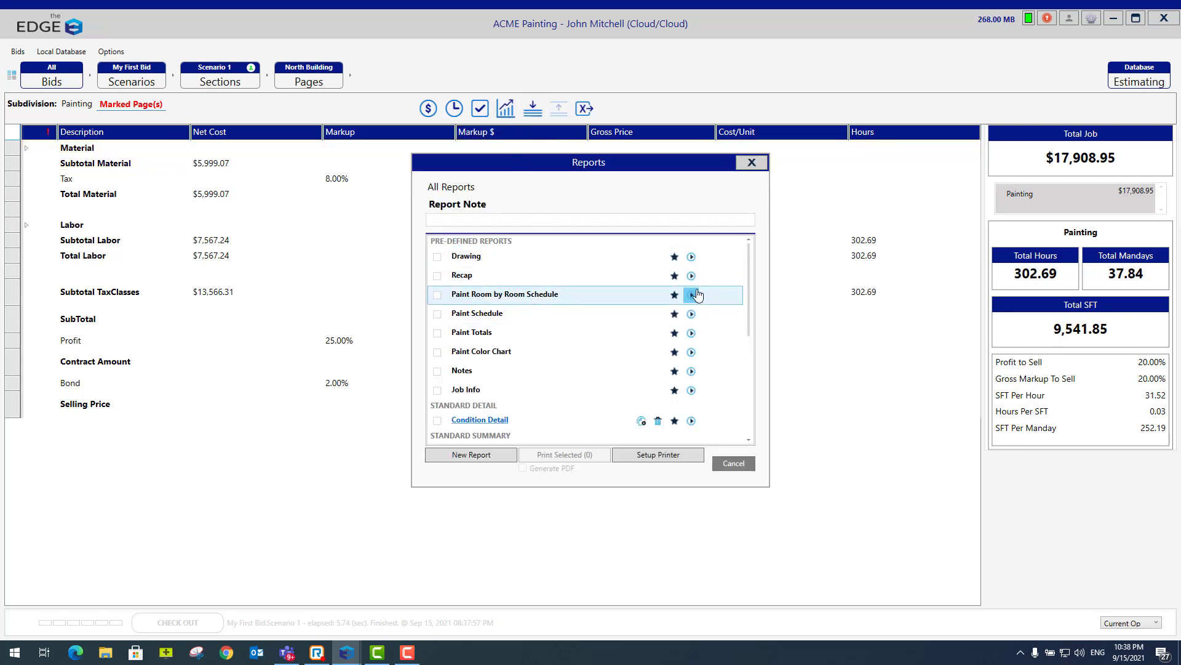
click(740, 466)
- Mark the Second Floor and Third Floor Walls and Ceilings pages in North Building, and clear both marks
click(309, 83)
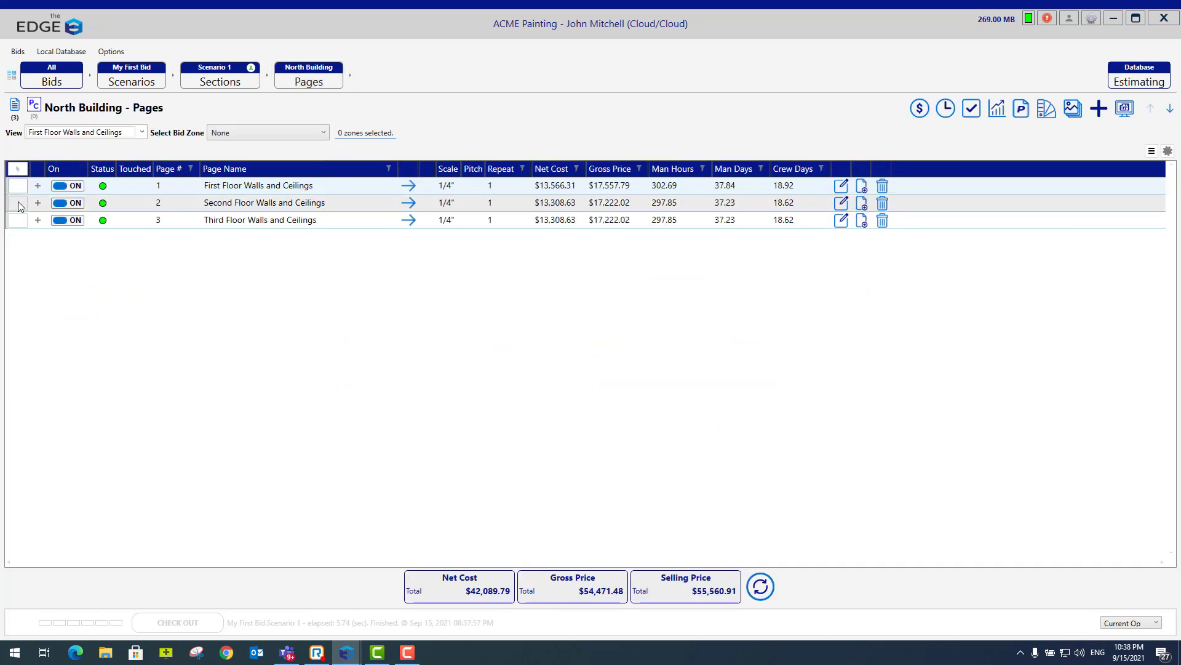
click(17, 203)
click(22, 223)
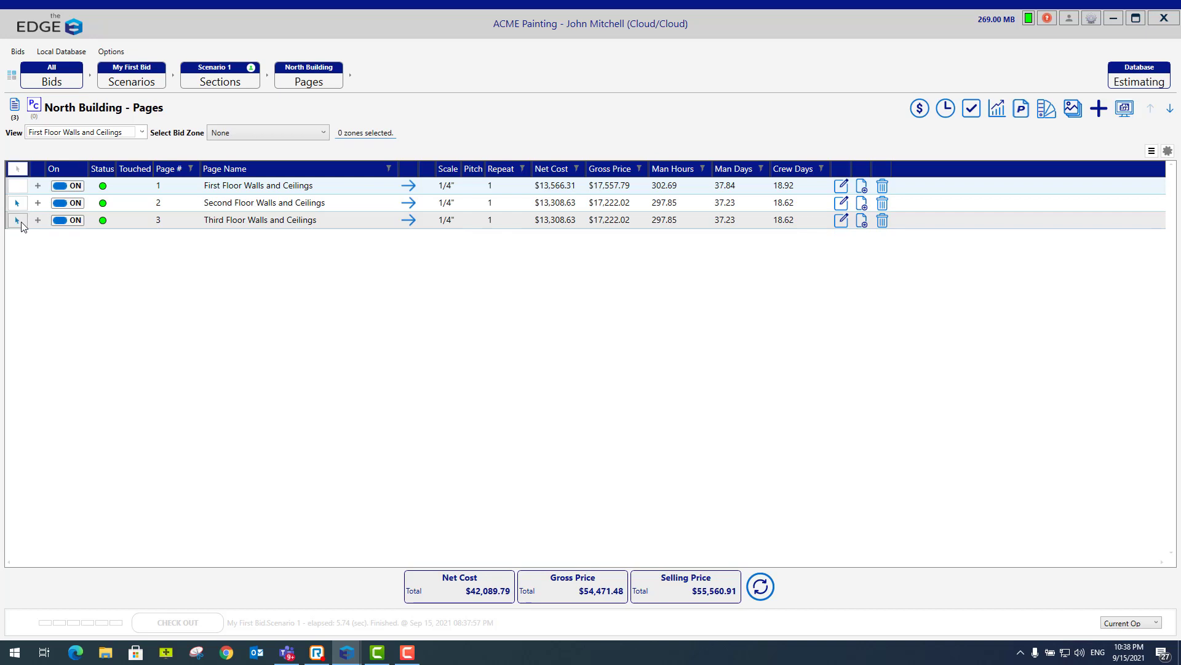
click(21, 222)
click(22, 208)
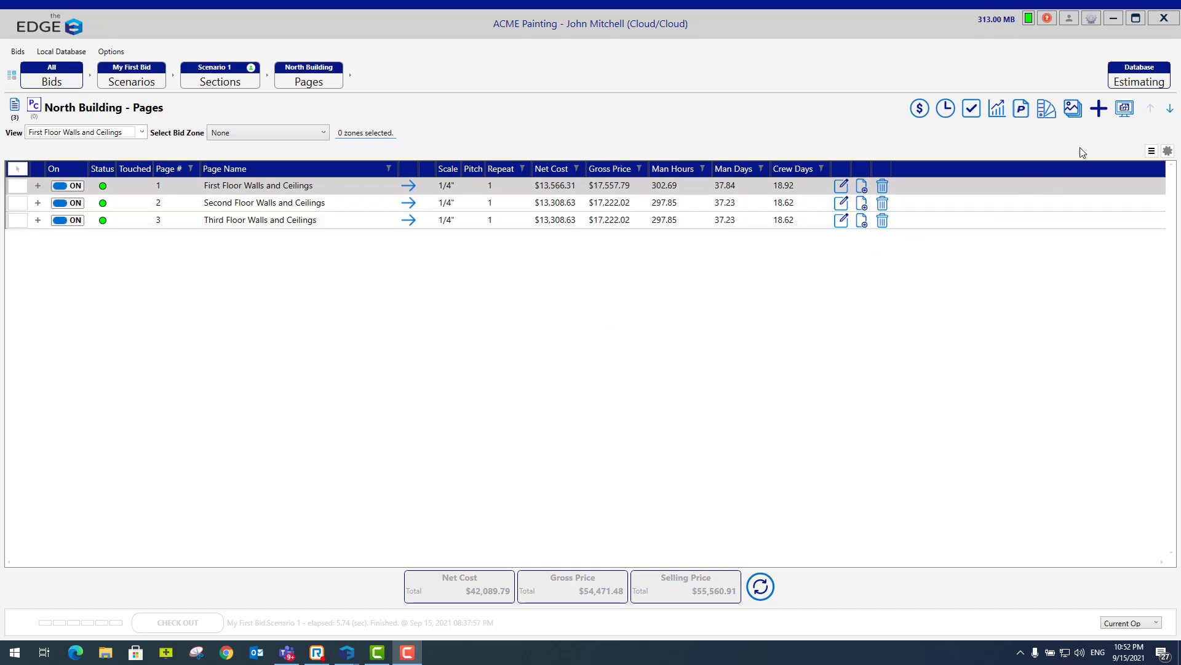
- Examine the zones drawn on the First Floor Walls and Ceilings takeoff, and return to the bid grid
click(1121, 116)
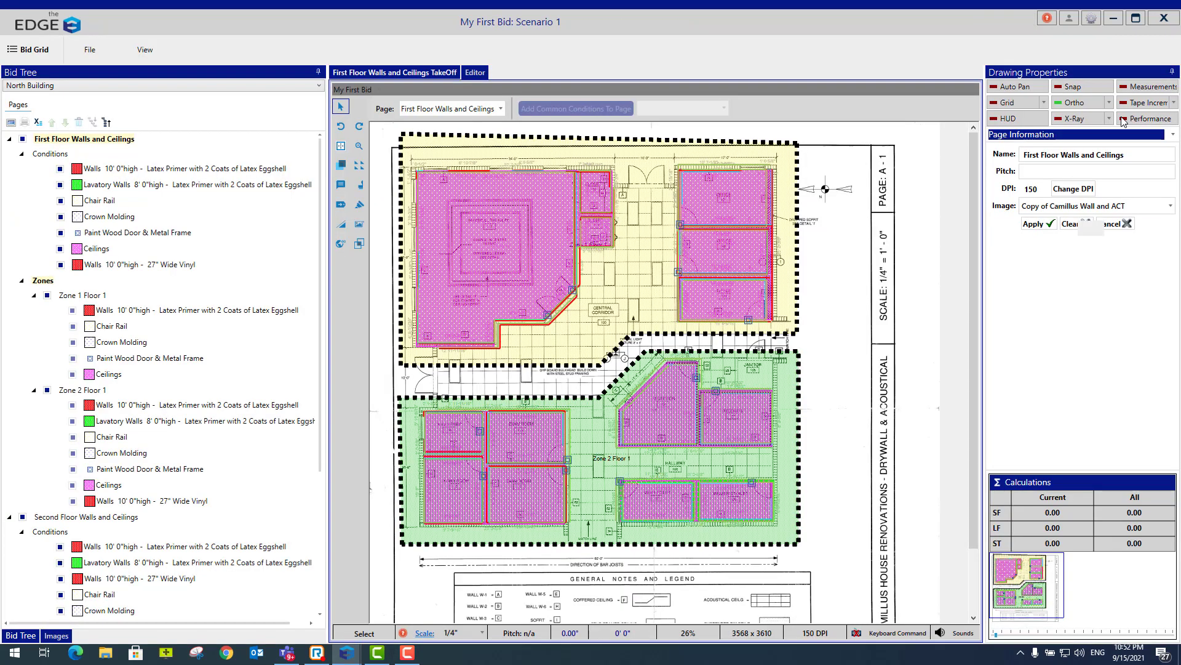
click(39, 283)
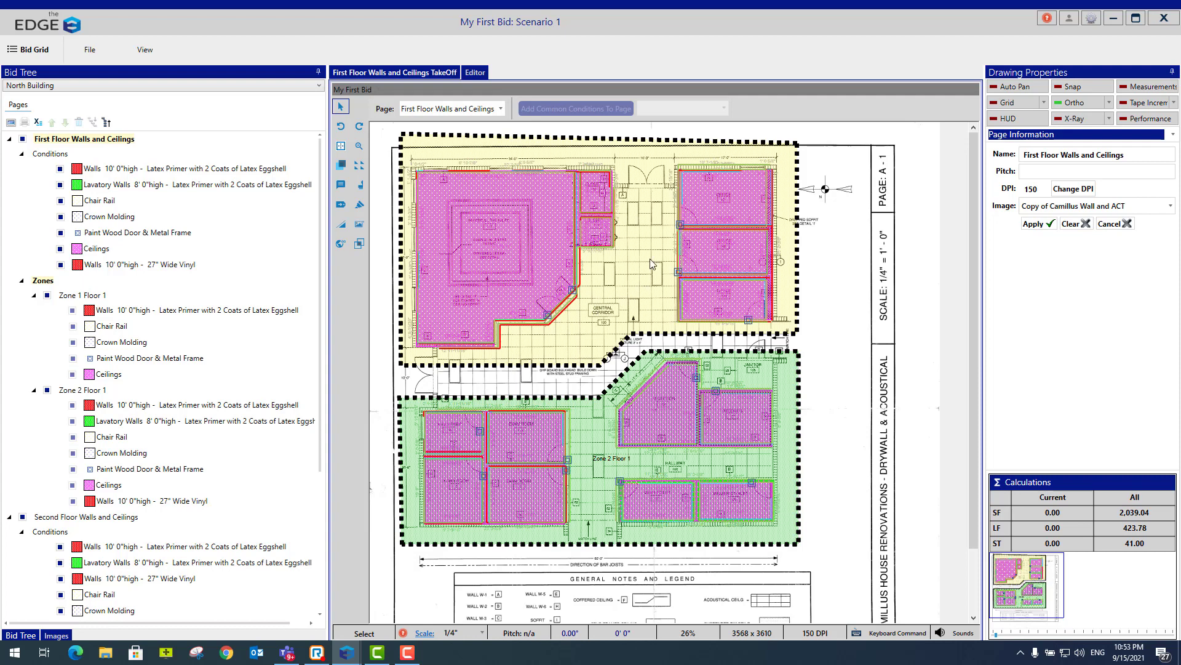
click(31, 51)
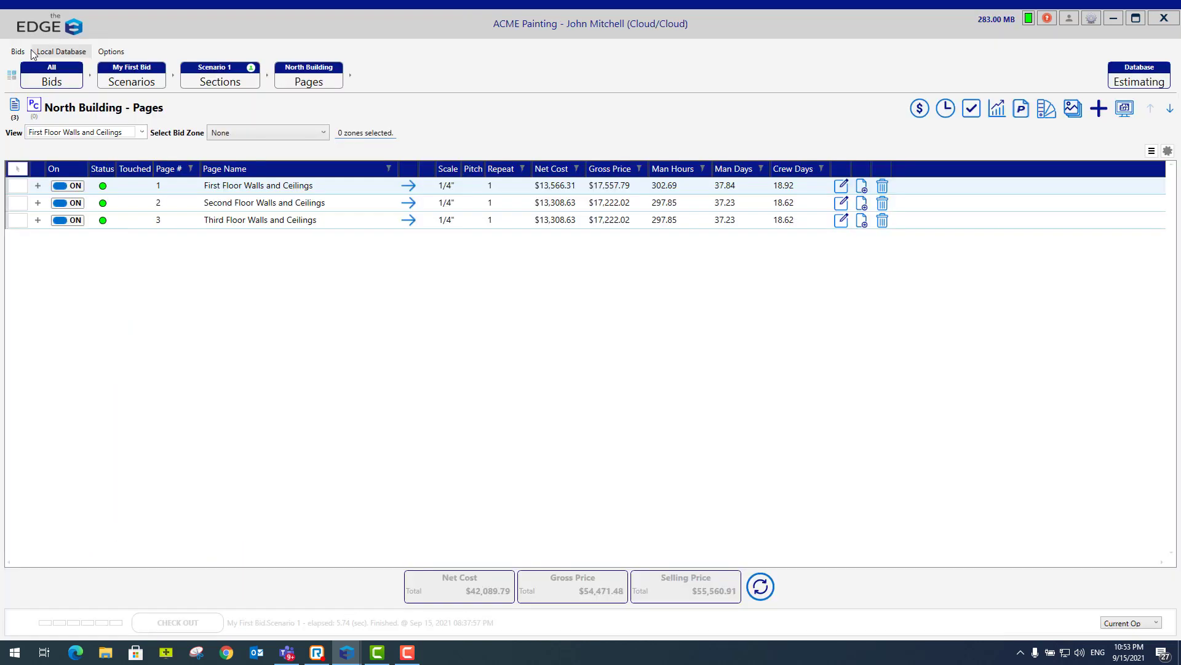
- Mark Zone 1 Floor 1 of the First Floor Walls and Ceilings page and review its material pricing, labor and closing summary
click(37, 185)
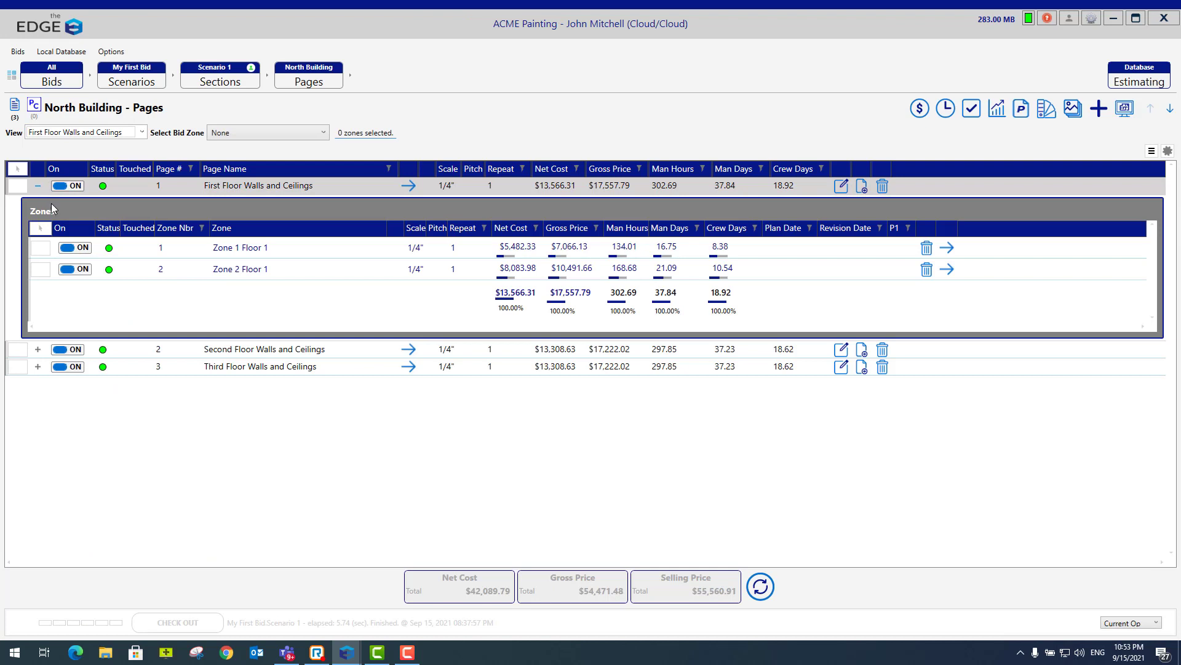
click(42, 250)
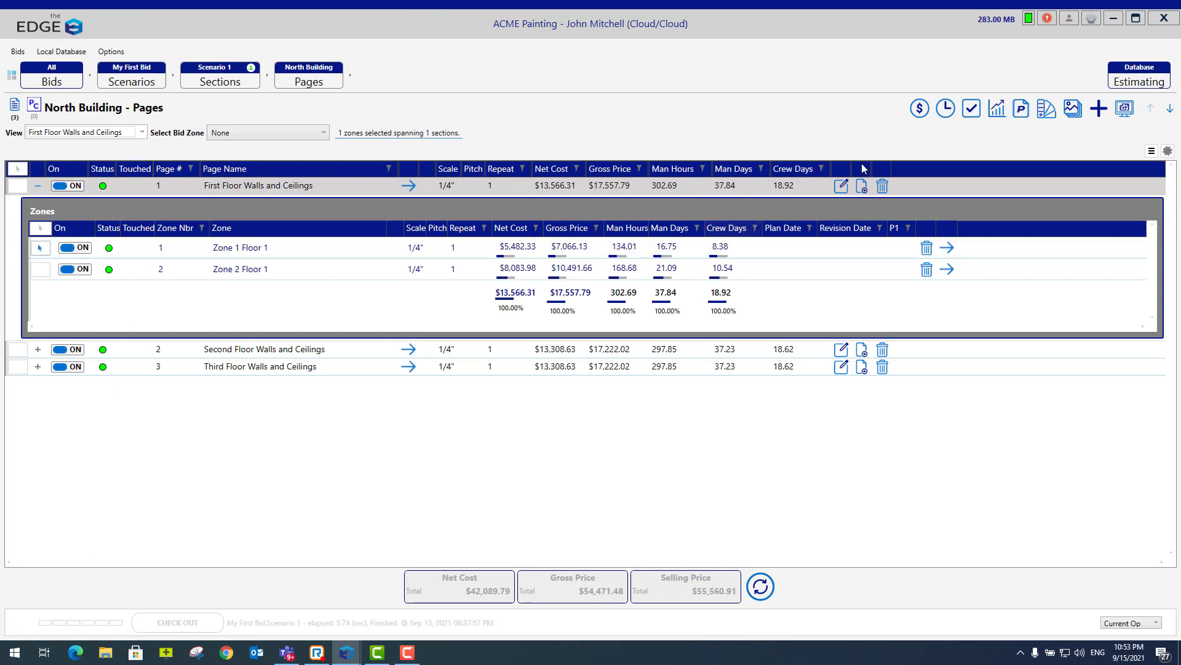
click(920, 108)
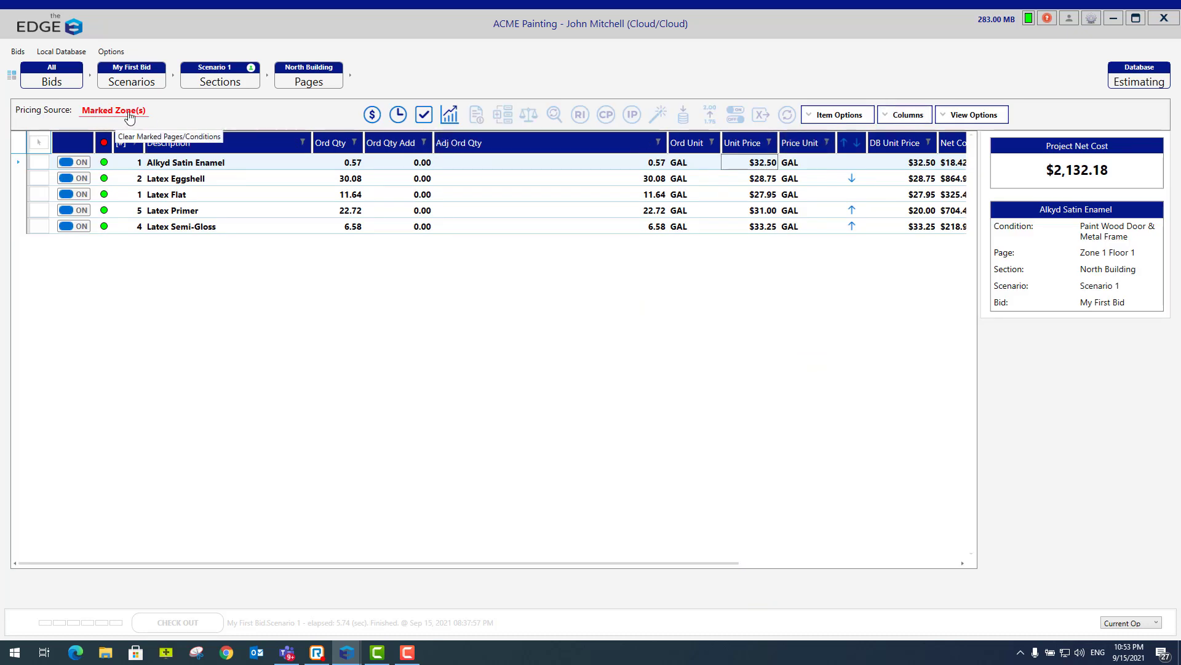
click(399, 114)
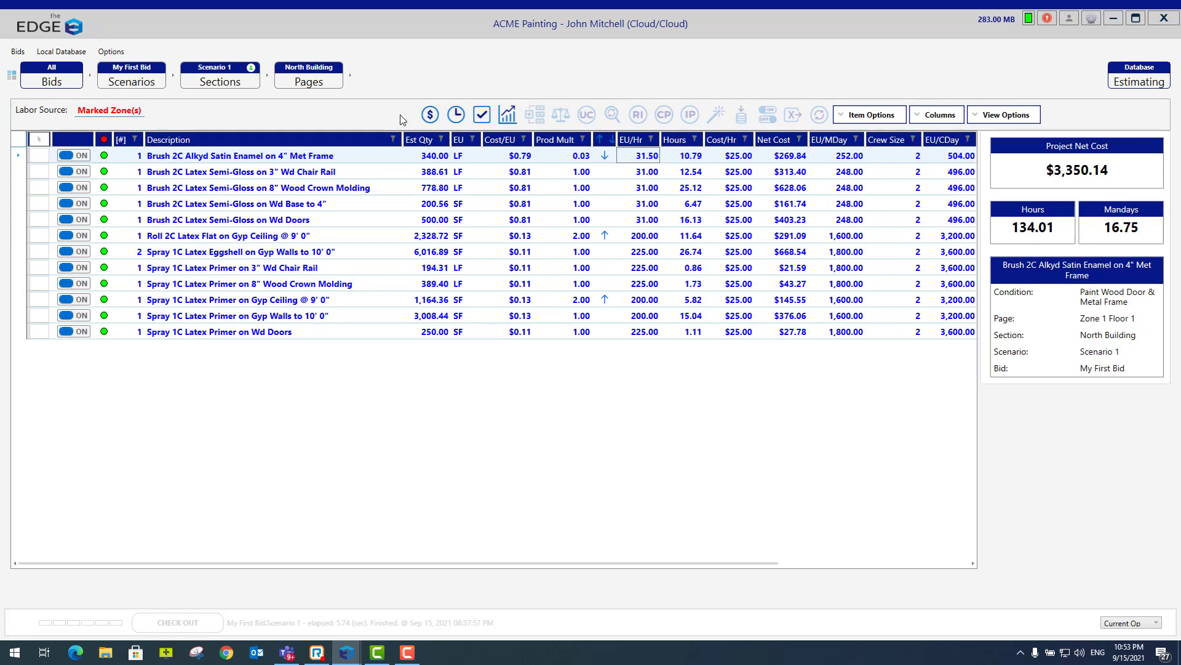
click(481, 116)
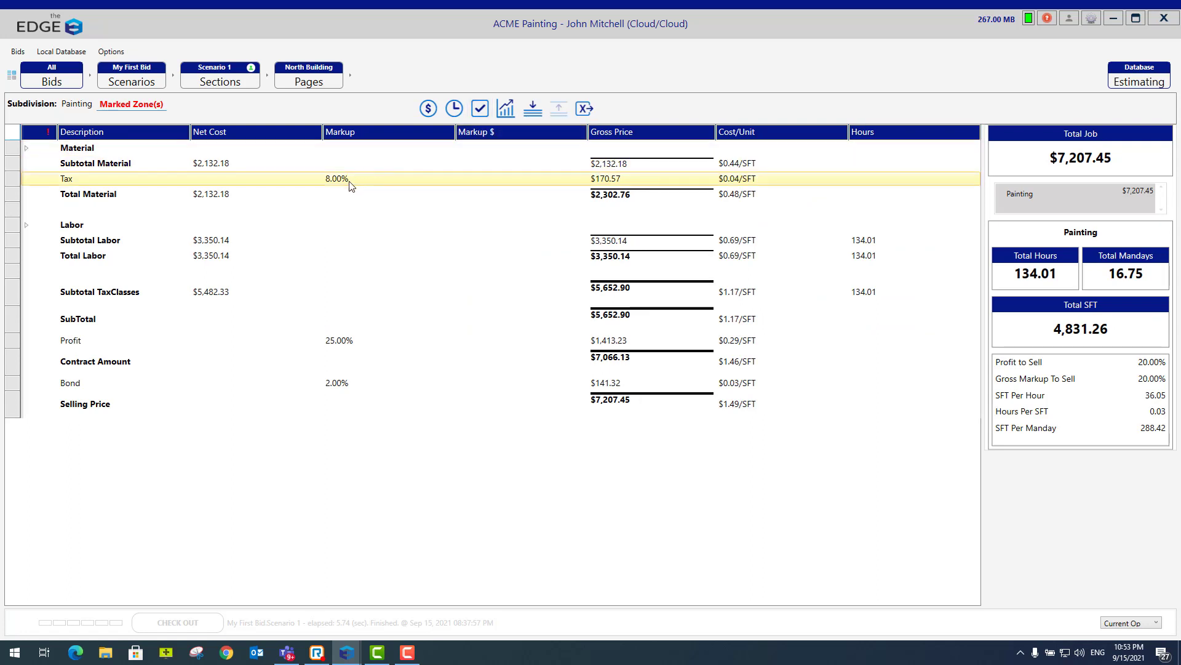